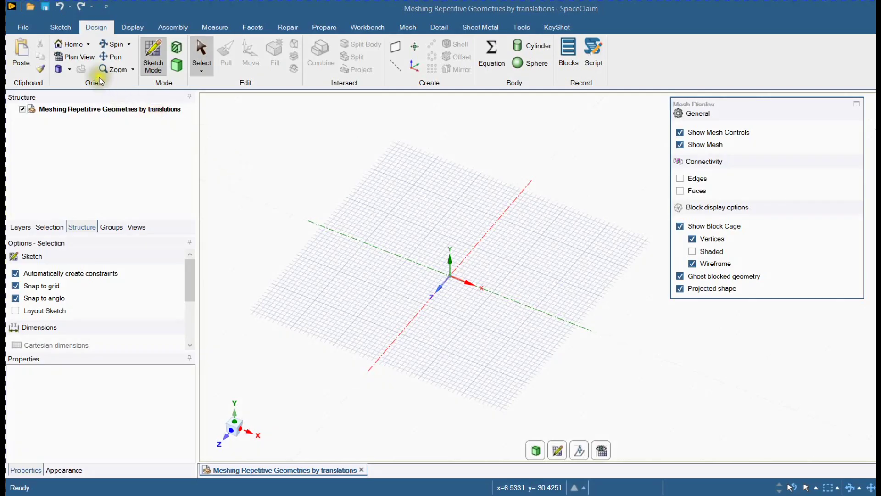
- Start a sketch on the XY plane through the origin and view it straight on
{"action": "left_click", "coordinate": [153, 57]}
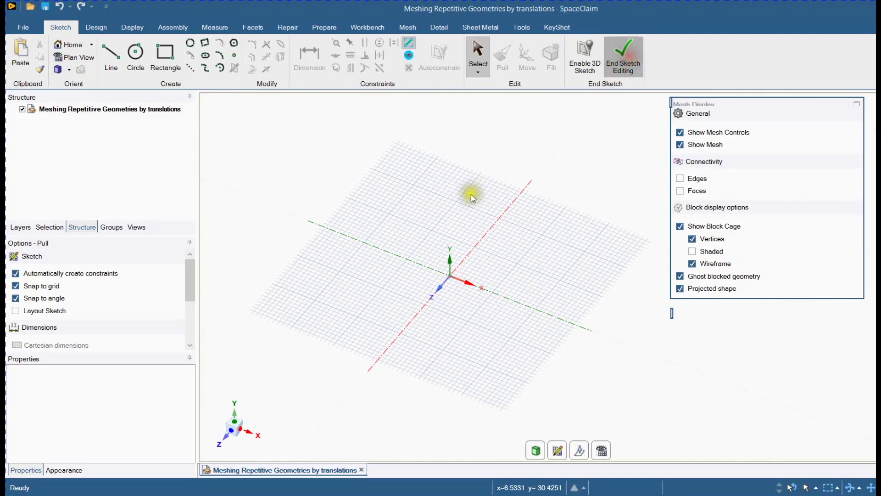
{"action": "key", "text": "d"}
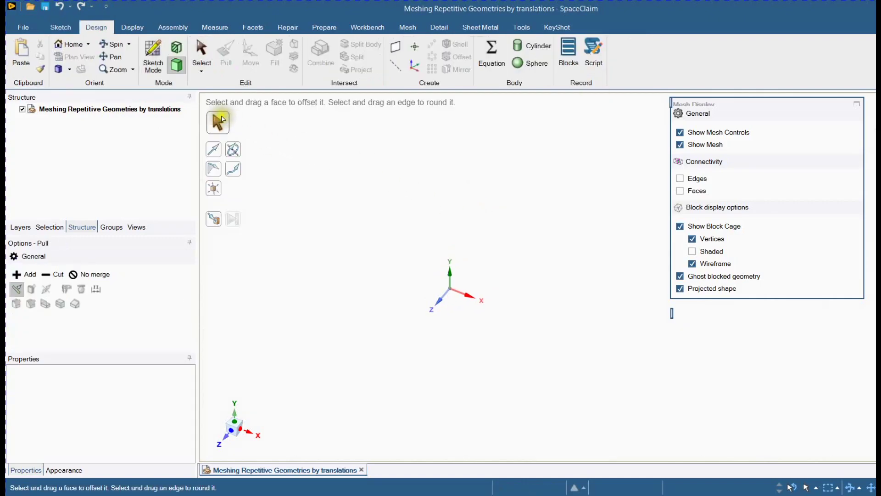
{"action": "left_click", "coordinate": [153, 57]}
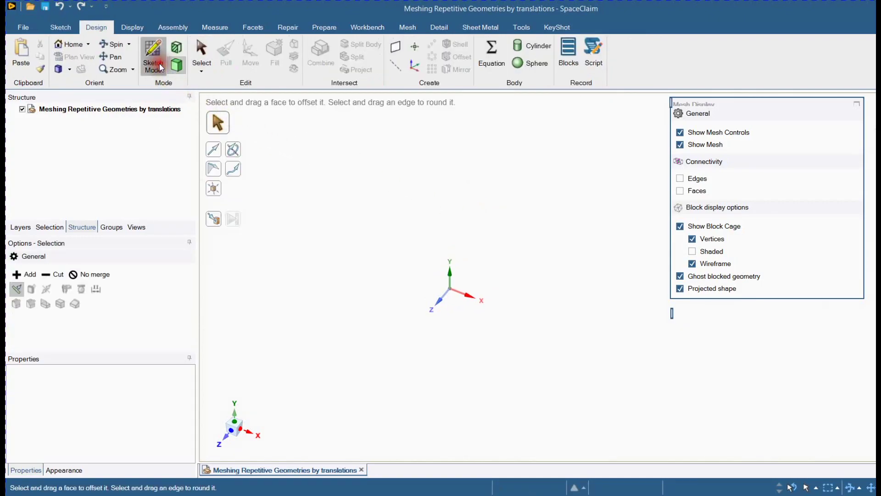
{"action": "left_click", "coordinate": [440, 304]}
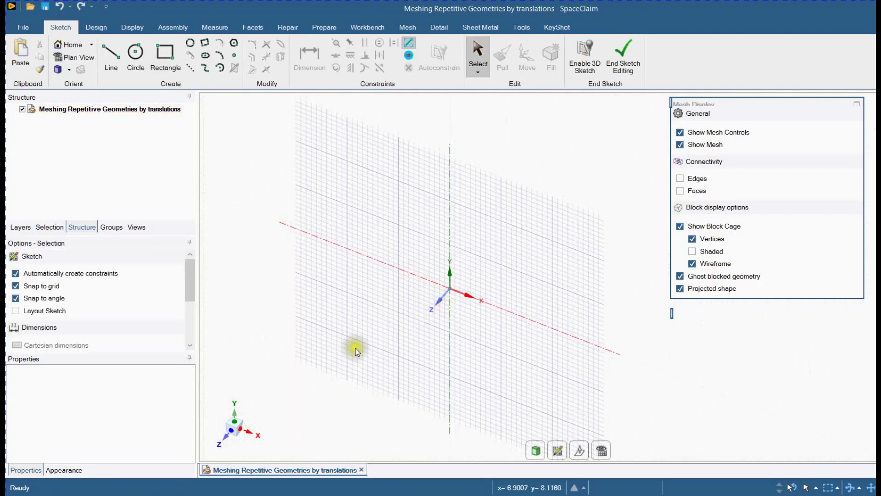
{"action": "left_click", "coordinate": [232, 427]}
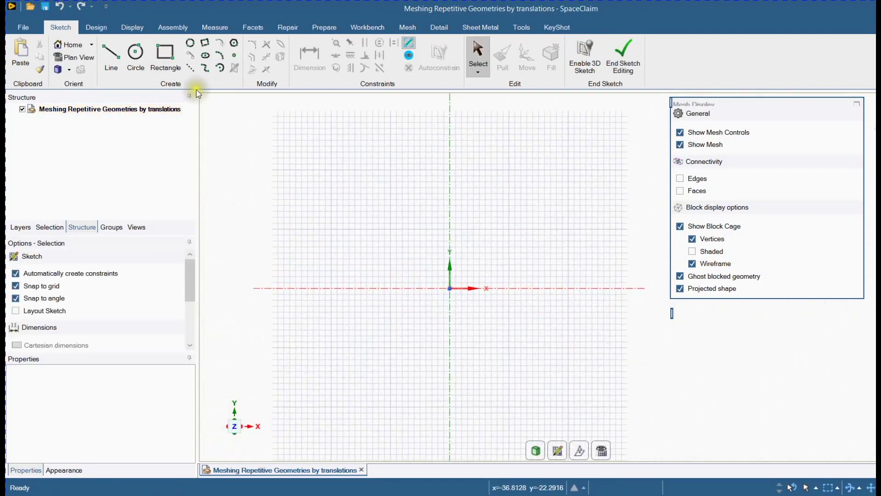
- Draw a 50 mm by 50 mm rectangle with its first corner at the origin
{"action": "left_click", "coordinate": [172, 68]}
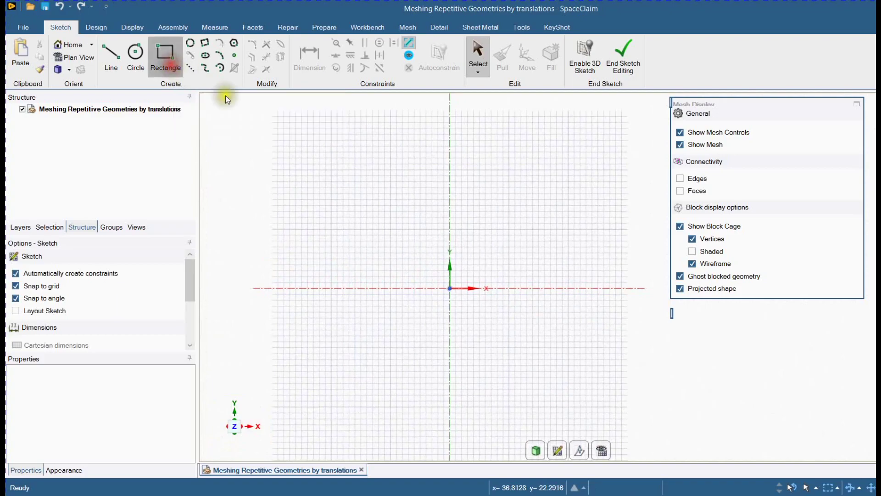
{"action": "left_click", "coordinate": [450, 288]}
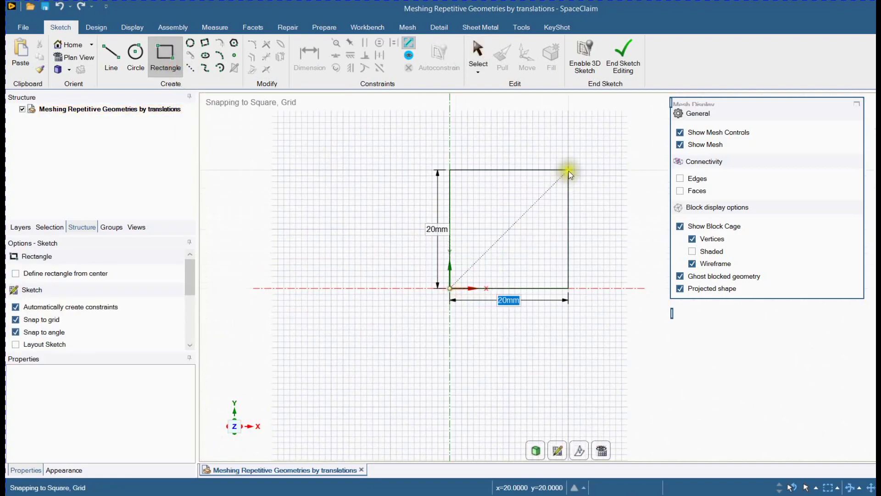
{"action": "type", "text": "50"}
{"action": "key", "text": "Tab"}
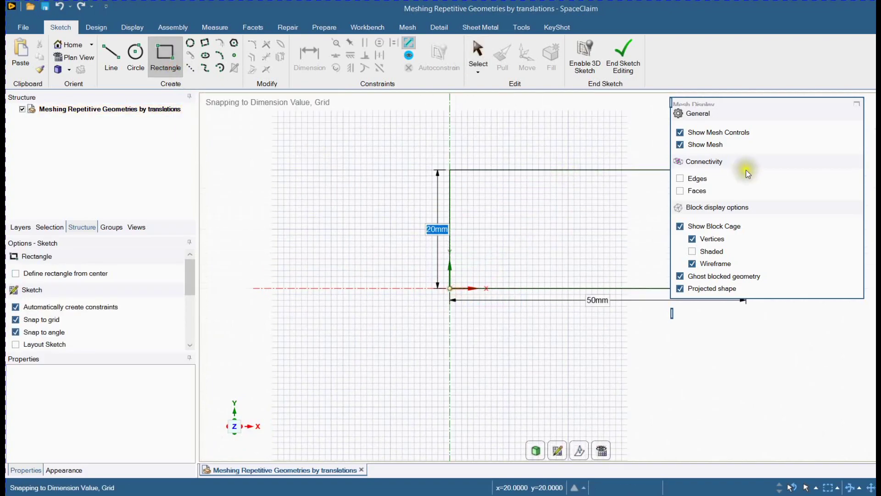
{"action": "type", "text": "50"}
{"action": "key", "text": "Return"}
{"action": "scroll", "coordinate": [588, 124], "scroll_direction": "down", "scroll_amount": 4}
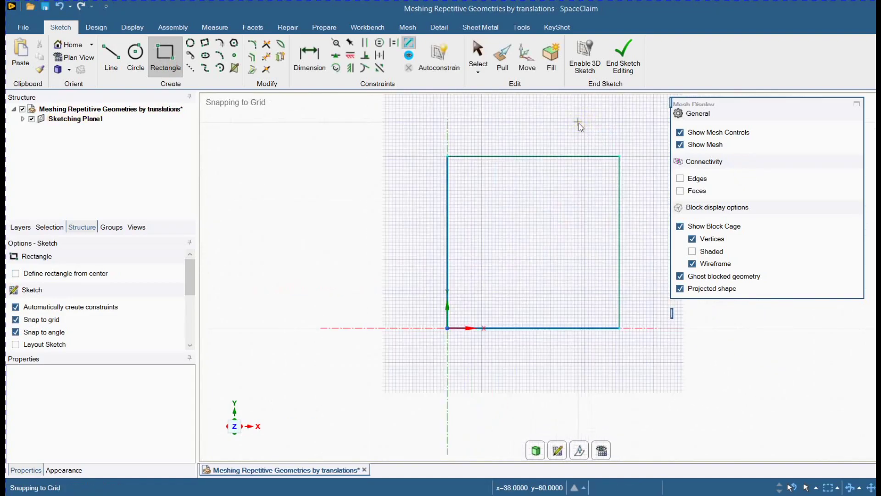
- Convert the sketch to a surface and pull the square face up 50 mm into a cube
{"action": "key", "text": "p"}
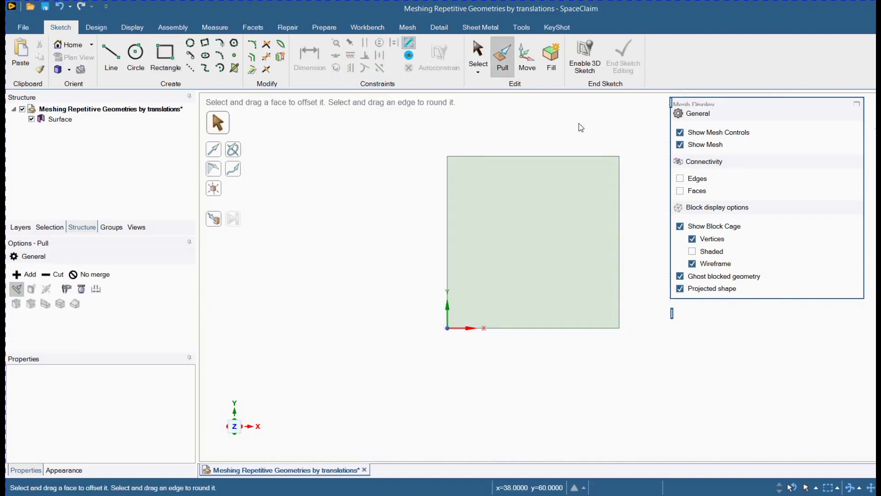
{"action": "mouse_move", "coordinate": [365, 260]}
{"action": "middle_mouse_down"}
{"action": "mouse_move", "coordinate": [360, 230]}
{"action": "mouse_move", "coordinate": [283, 239]}
{"action": "middle_mouse_up"}
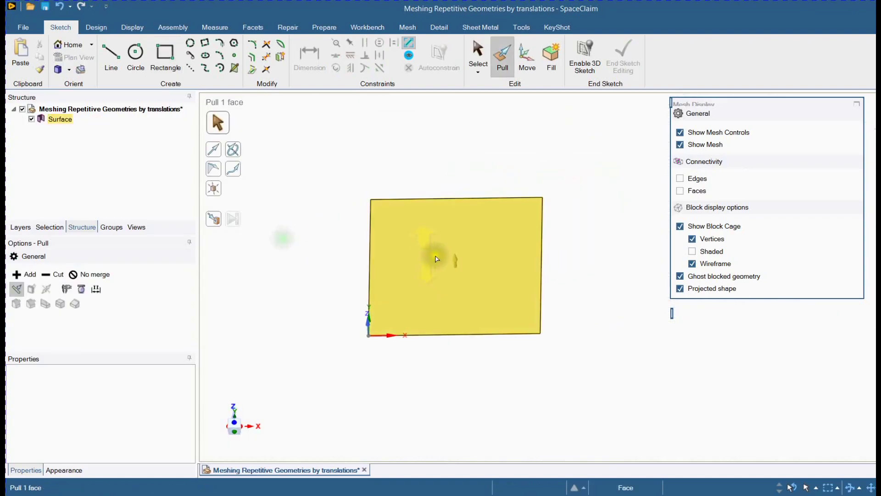
{"action": "left_click", "coordinate": [437, 259]}
{"action": "left_click_drag", "start_coordinate": [437, 259], "coordinate": [420, 211]}
{"action": "middle_click_drag", "start_coordinate": [421, 210], "coordinate": [310, 215]}
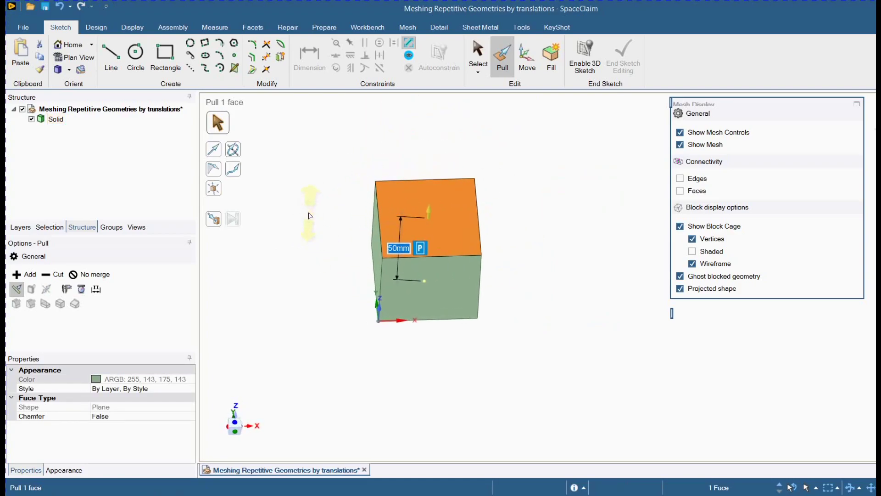
{"action": "left_click", "coordinate": [310, 216]}
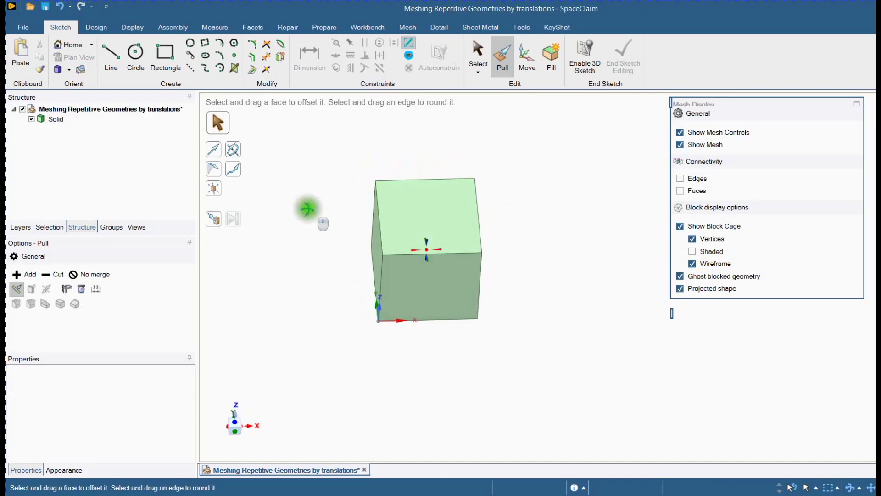
{"action": "middle_click_drag", "start_coordinate": [308, 209], "coordinate": [295, 195]}
{"action": "key", "text": "s"}
- Turn meshing on from the Mesh tab and check a 50 mm cube edge
{"action": "left_click", "coordinate": [408, 27]}
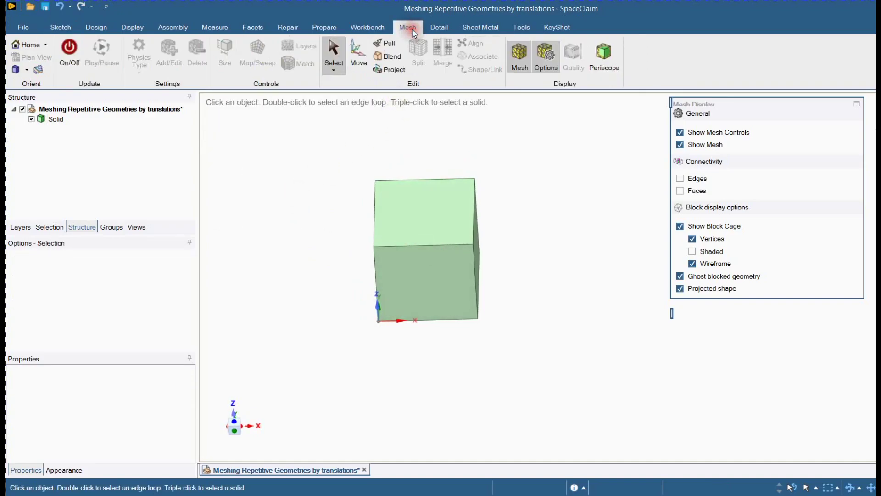
{"action": "left_click", "coordinate": [76, 62]}
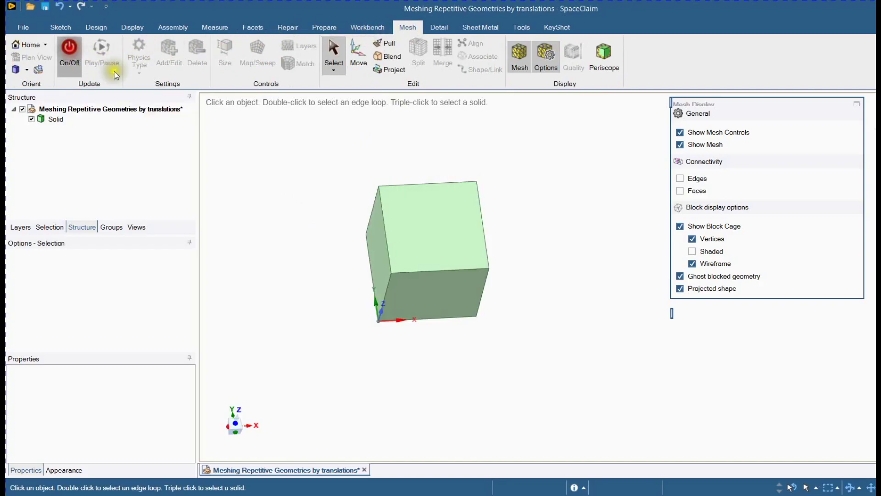
{"action": "middle_click_drag", "start_coordinate": [286, 207], "coordinate": [225, 236]}
{"action": "left_click", "coordinate": [351, 293]}
{"action": "left_click", "coordinate": [360, 301]}
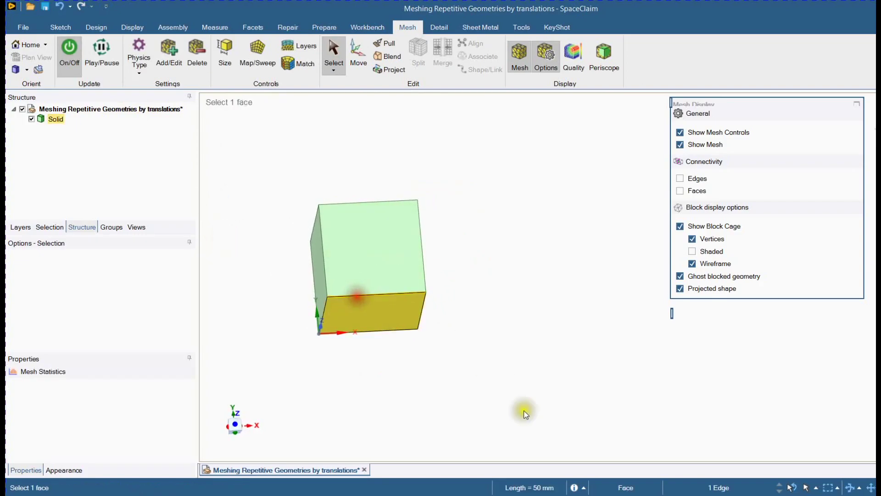
{"action": "middle_click_drag", "start_coordinate": [262, 346], "coordinate": [262, 309]}
- Add a hexahedral blocking mesh to the cube body and view it in 3-D
{"action": "left_click", "coordinate": [170, 62]}
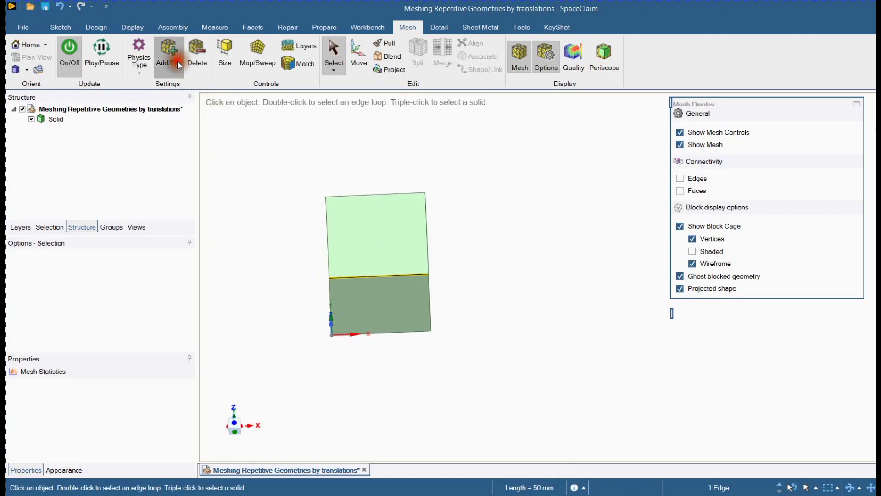
{"action": "left_click", "coordinate": [352, 255]}
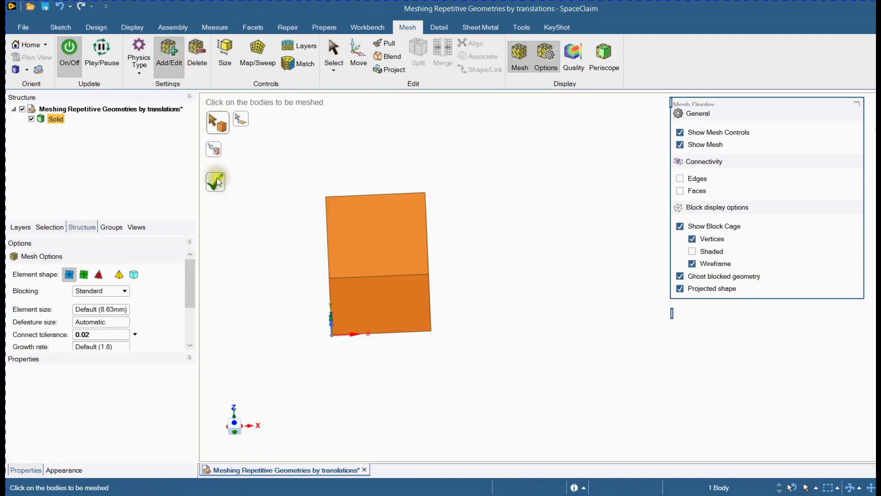
{"action": "left_click", "coordinate": [216, 181]}
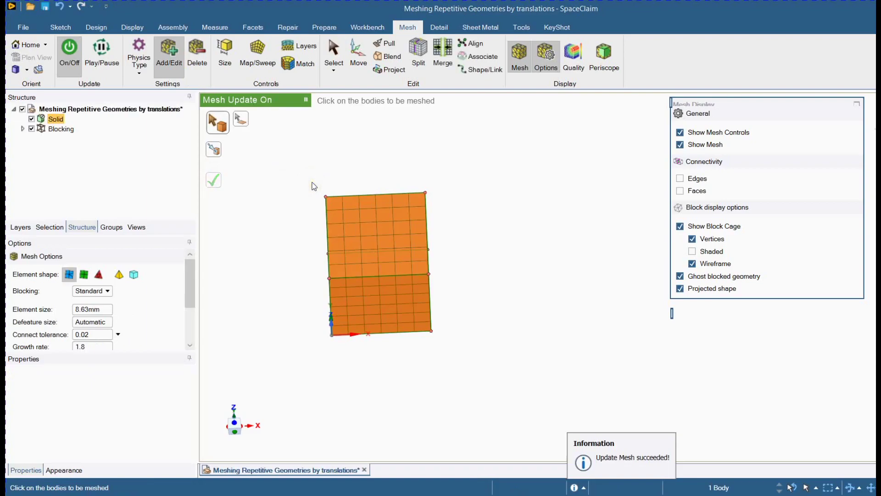
{"action": "left_click", "coordinate": [304, 179]}
{"action": "mouse_move", "coordinate": [272, 191]}
{"action": "middle_mouse_down"}
{"action": "mouse_move", "coordinate": [343, 199]}
{"action": "mouse_move", "coordinate": [285, 185]}
{"action": "mouse_move", "coordinate": [271, 189]}
{"action": "mouse_move", "coordinate": [268, 206]}
{"action": "middle_mouse_up"}
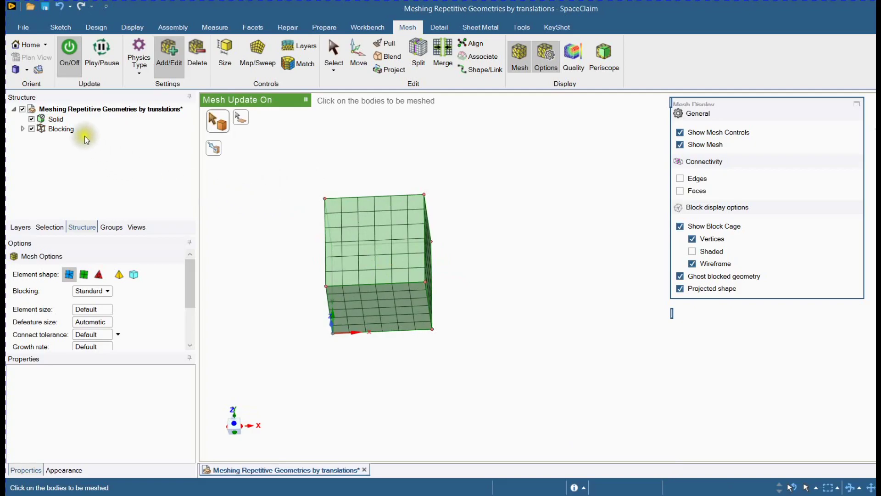
- Duplicate the meshed Solid and slide the copy 50 mm along X beside the first
{"action": "left_click", "coordinate": [359, 54]}
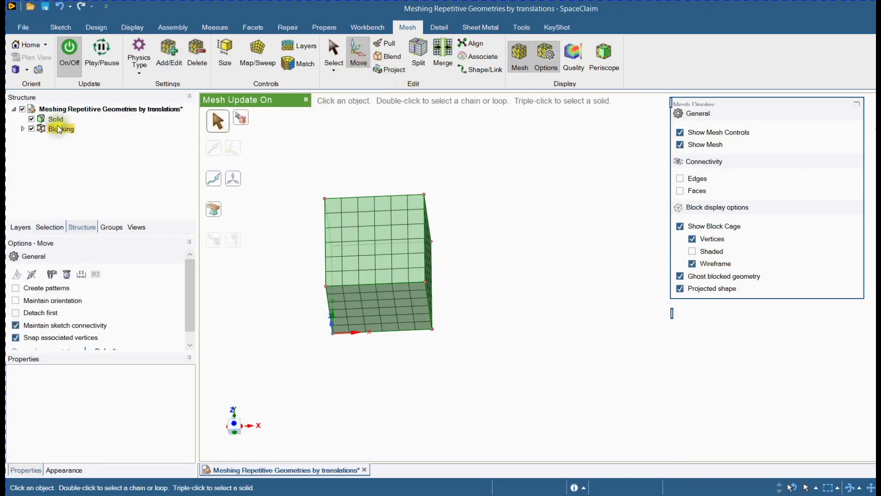
{"action": "left_click", "coordinate": [51, 120]}
{"action": "left_click", "coordinate": [53, 121]}
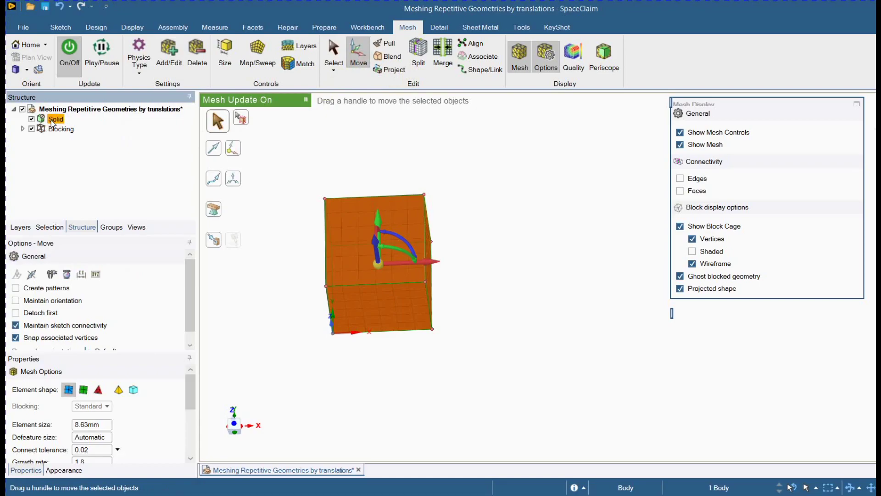
{"action": "left_click", "coordinate": [52, 121], "text": "ctrl"}
{"action": "key", "text": "ctrl+v"}
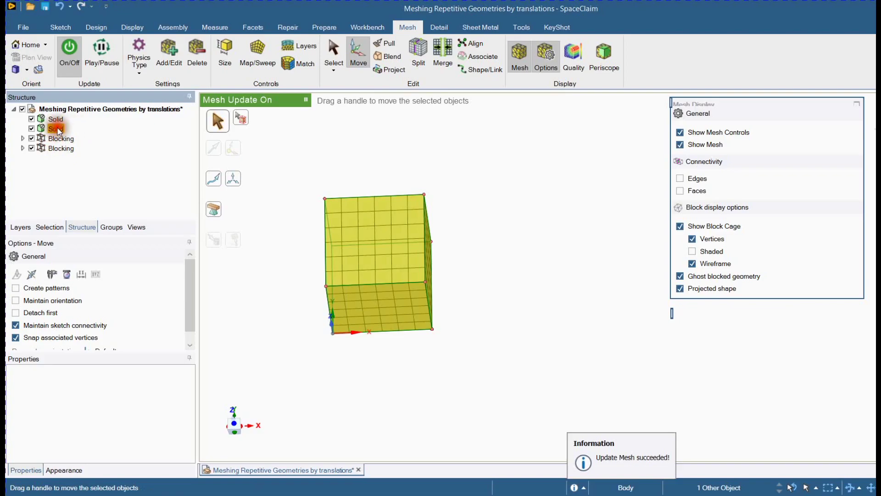
{"action": "left_click", "coordinate": [56, 129]}
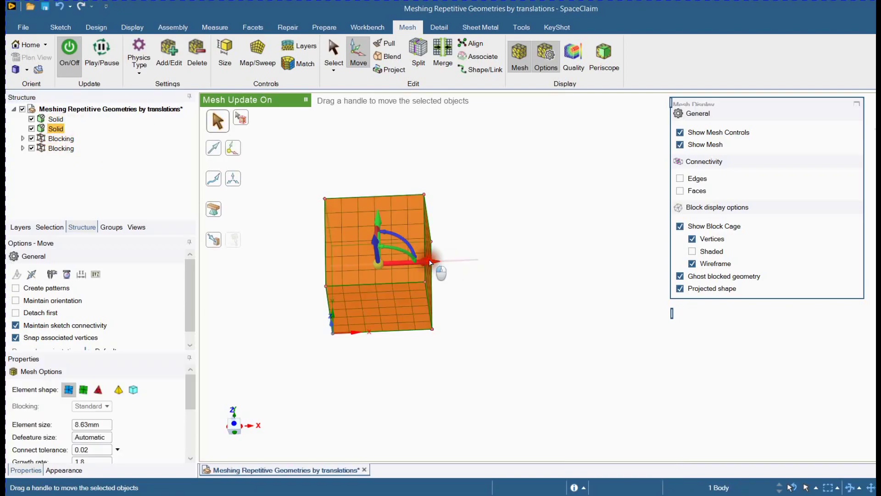
{"action": "left_click", "coordinate": [430, 263]}
{"action": "left_click_drag", "start_coordinate": [469, 266], "coordinate": [531, 252]}
{"action": "scroll", "coordinate": [587, 244], "scroll_direction": "down", "scroll_amount": 2}
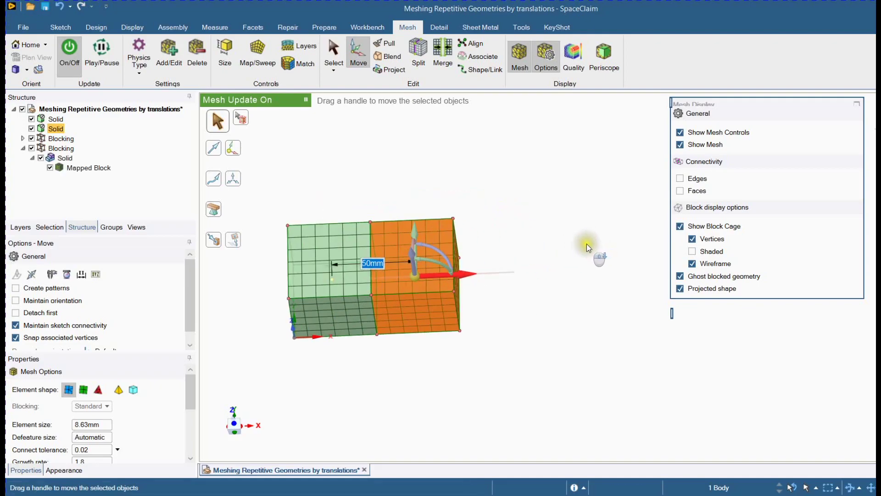
- Pause mesh updates, paste a third cube copy and move it 50 mm along X
{"action": "left_click", "coordinate": [306, 100]}
{"action": "scroll", "coordinate": [518, 199], "scroll_direction": "up", "scroll_amount": 3}
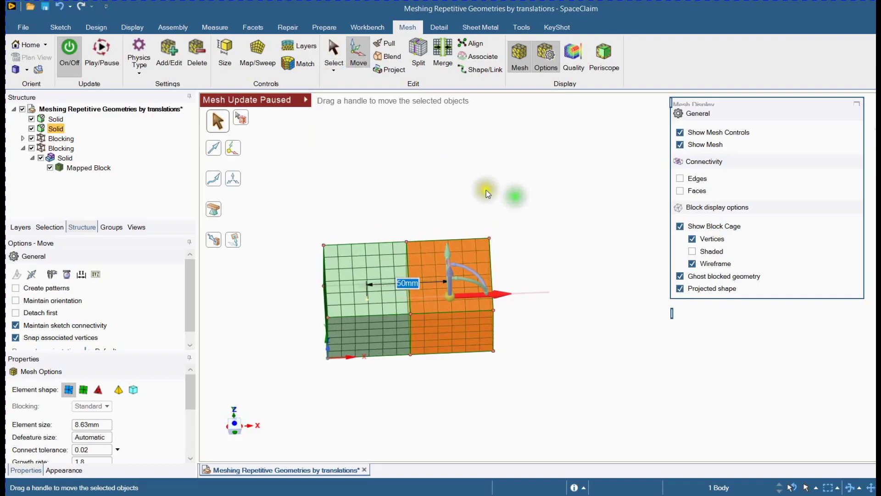
{"action": "left_click", "coordinate": [416, 187]}
{"action": "left_click", "coordinate": [52, 131]}
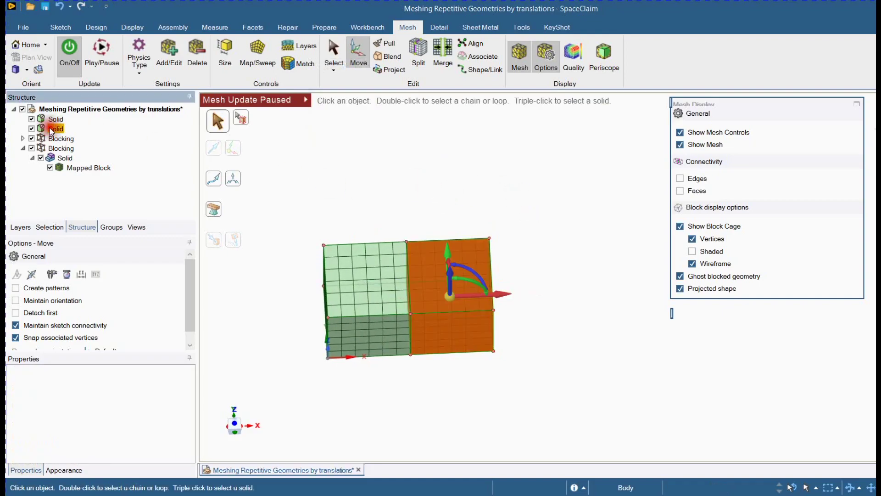
{"action": "left_click", "coordinate": [58, 131], "text": "ctrl"}
{"action": "key", "text": "ctrl+v"}
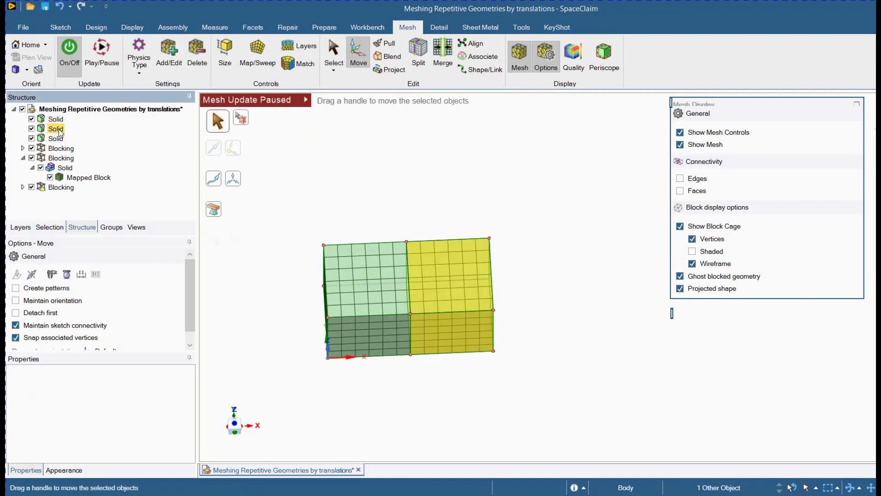
{"action": "left_click", "coordinate": [23, 158]}
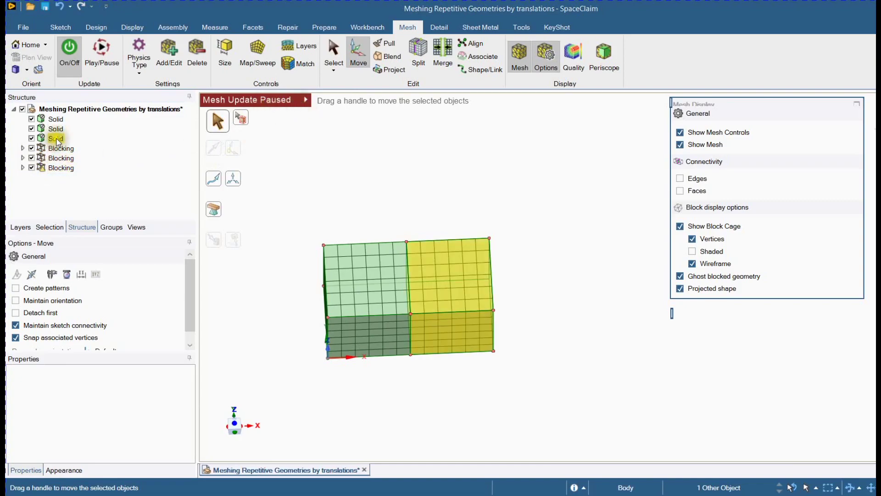
{"action": "left_click", "coordinate": [54, 138]}
{"action": "left_click", "coordinate": [511, 296]}
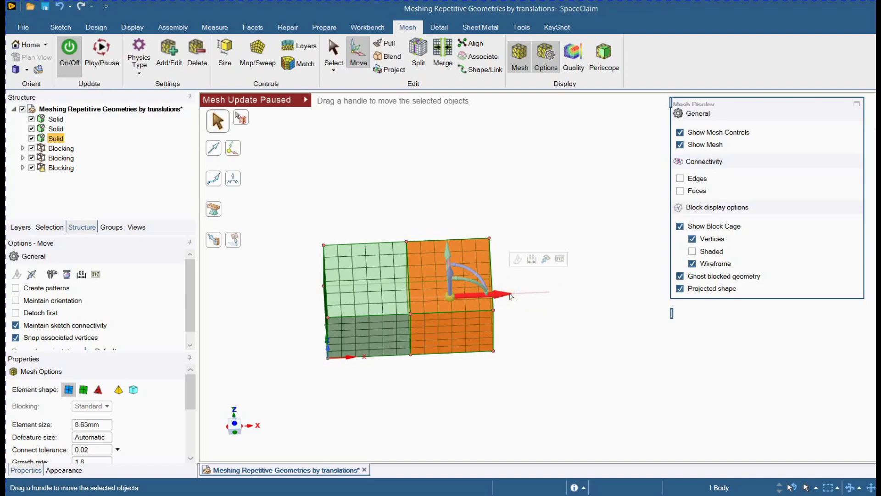
{"action": "type", "text": "50"}
{"action": "key", "text": "Return"}
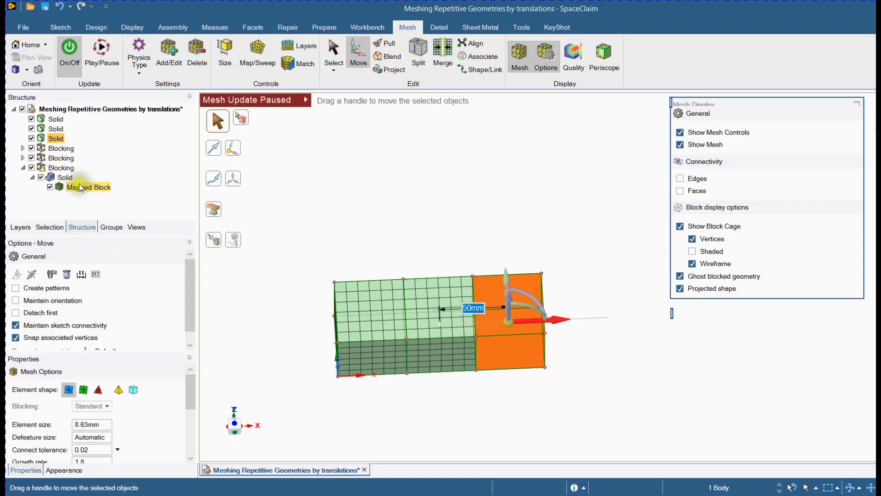
- Copy the right-hand block 50 mm further along X for a fourth block
{"action": "left_click", "coordinate": [53, 144], "text": "ctrl"}
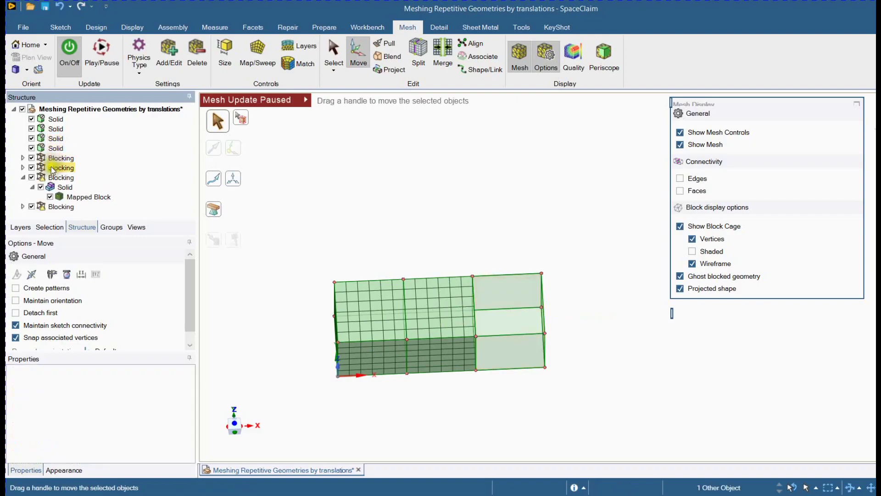
{"action": "left_click", "coordinate": [481, 283]}
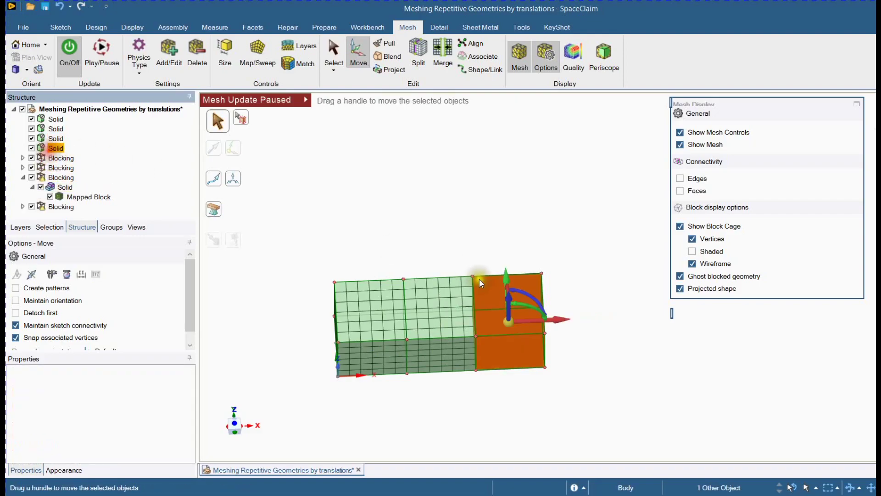
{"action": "left_click", "coordinate": [565, 320]}
{"action": "left_click_drag", "start_coordinate": [564, 321], "coordinate": [634, 318]}
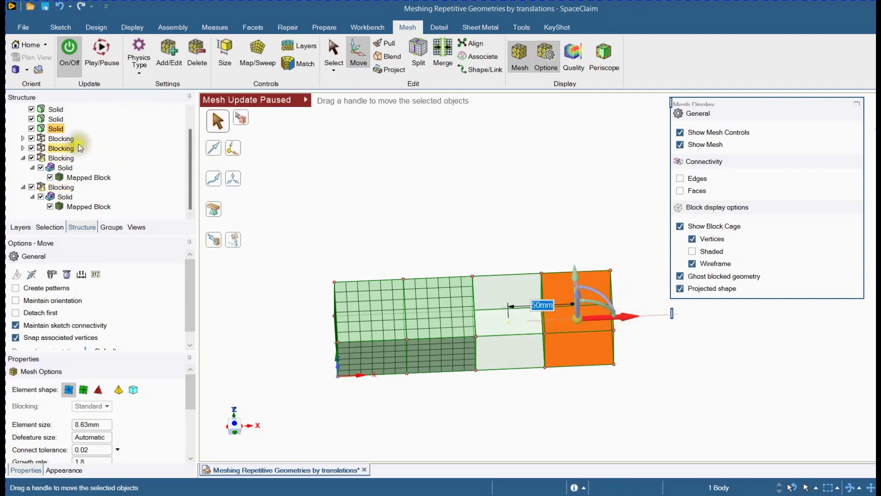
{"action": "left_click", "coordinate": [58, 130]}
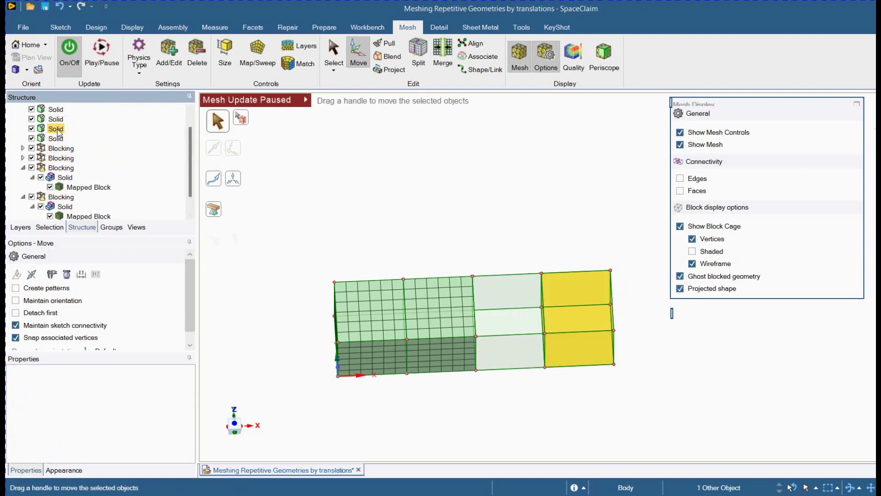
- Copy the newest block another 50 mm along X, completing five blocks
{"action": "left_click", "coordinate": [57, 138]}
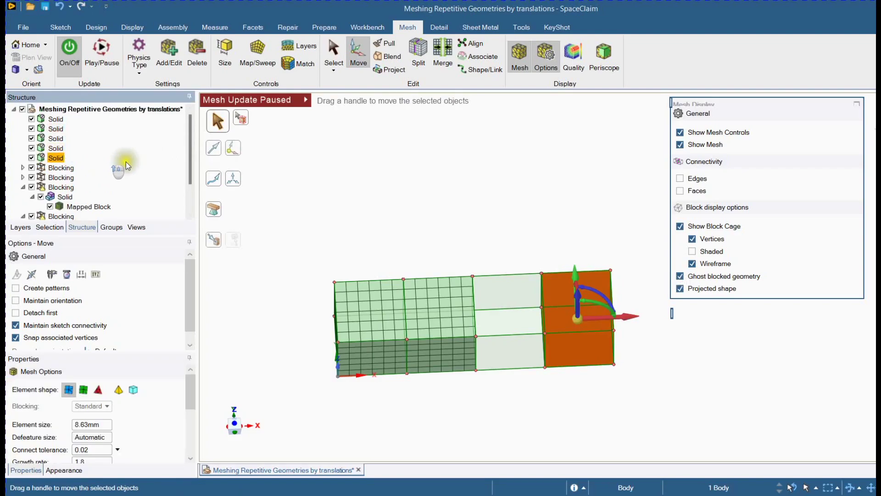
{"action": "scroll", "coordinate": [487, 271], "scroll_direction": "up", "scroll_amount": 3}
{"action": "scroll", "coordinate": [489, 270], "scroll_direction": "down", "scroll_amount": 4}
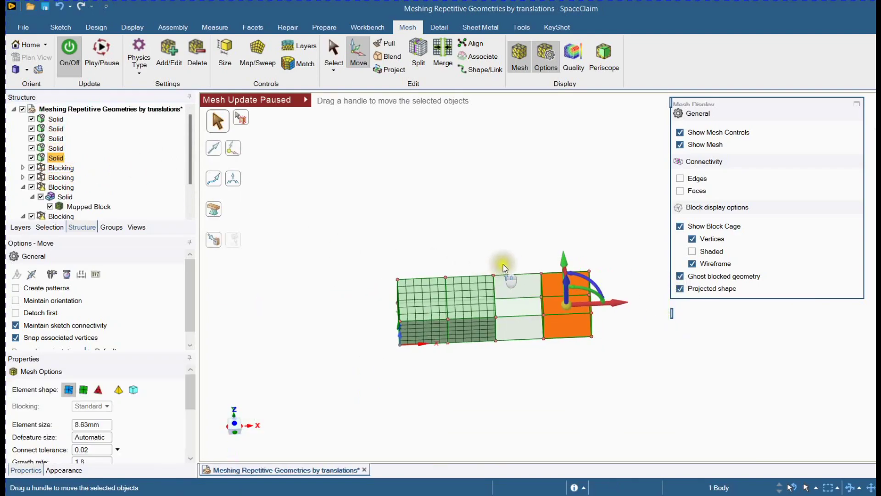
{"action": "scroll", "coordinate": [504, 277], "scroll_direction": "up", "scroll_amount": 2}
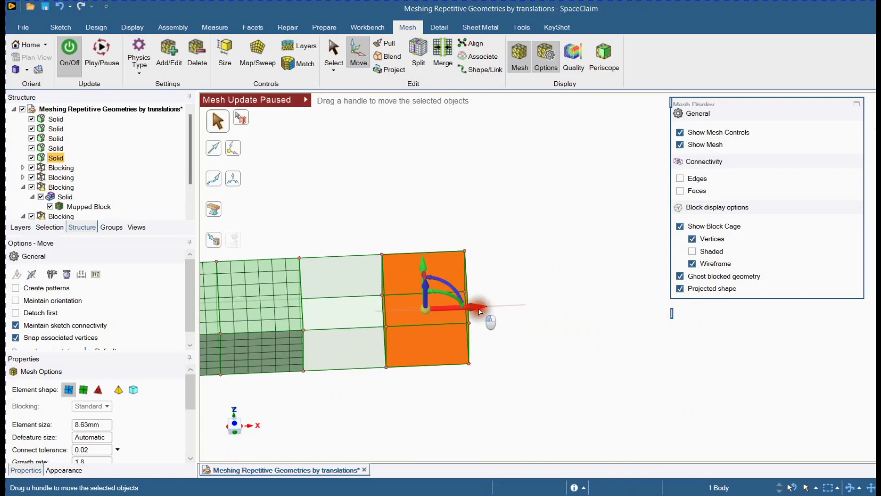
{"action": "left_click", "coordinate": [480, 311]}
{"action": "left_click_drag", "start_coordinate": [480, 311], "coordinate": [562, 307], "text": "ctrl"}
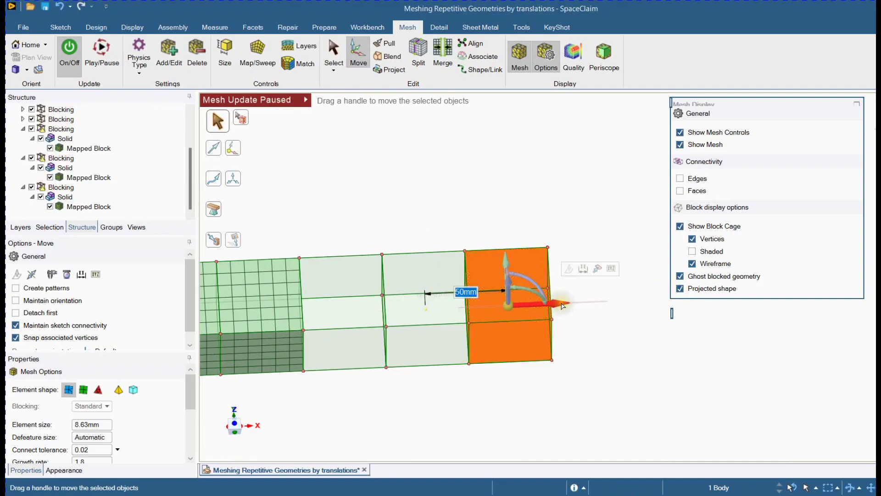
{"action": "scroll", "coordinate": [562, 303], "scroll_direction": "down", "scroll_amount": 2}
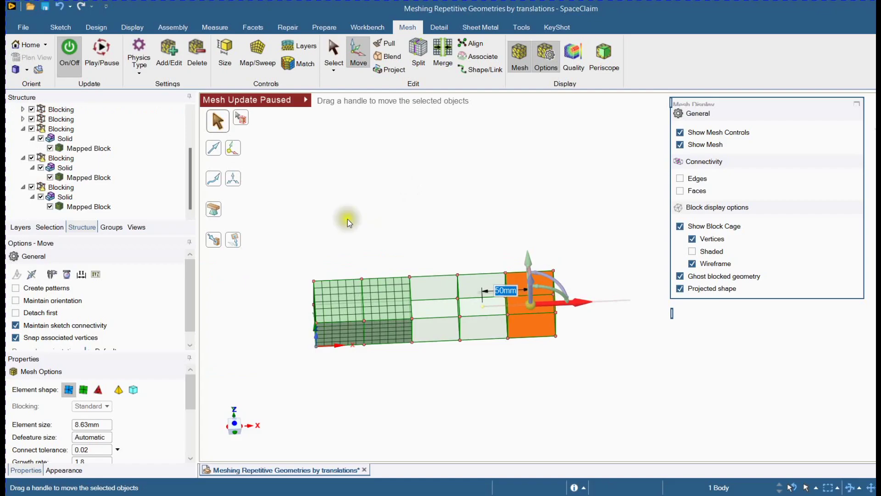
- Switch Mesh Update back on and orbit to inspect the five-block hex mesh
{"action": "left_click", "coordinate": [306, 99]}
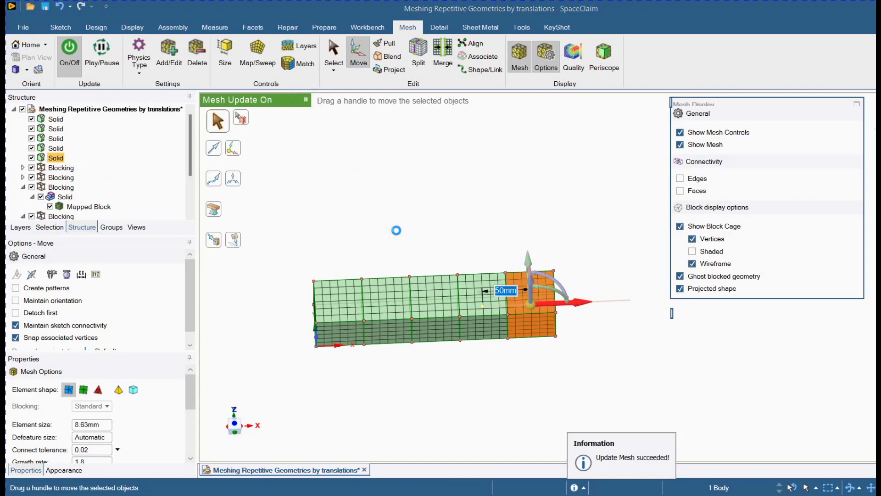
{"action": "left_click", "coordinate": [393, 232]}
{"action": "middle_click_drag", "start_coordinate": [393, 233], "coordinate": [320, 176]}
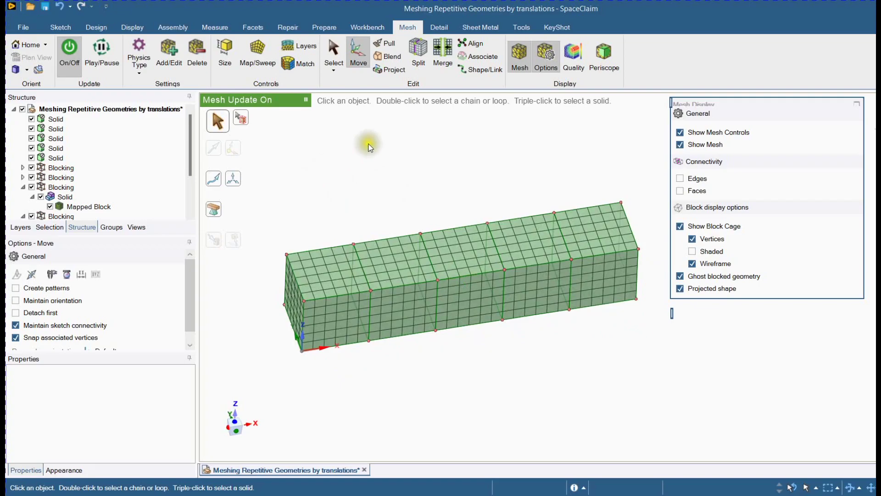
- Set 10 divisions on a block edge using the Size tool
{"action": "left_click", "coordinate": [225, 53]}
{"action": "left_click", "coordinate": [359, 256]}
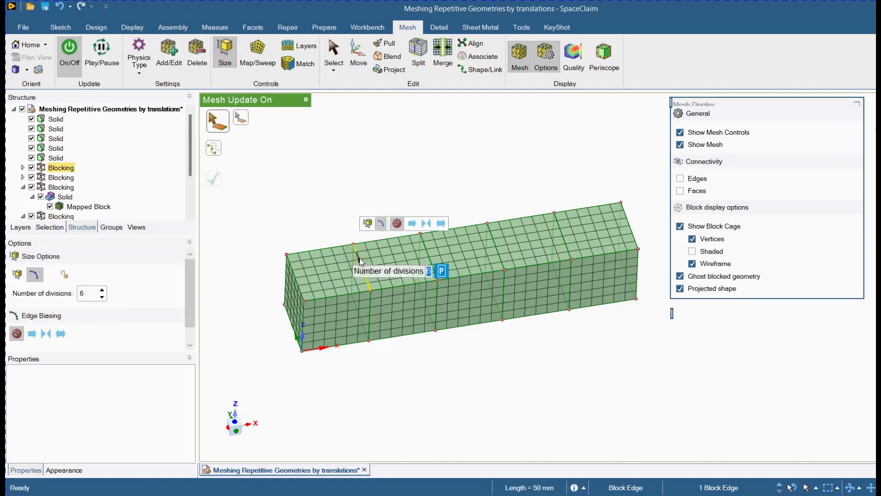
{"action": "type", "text": "10"}
{"action": "key", "text": "Return"}
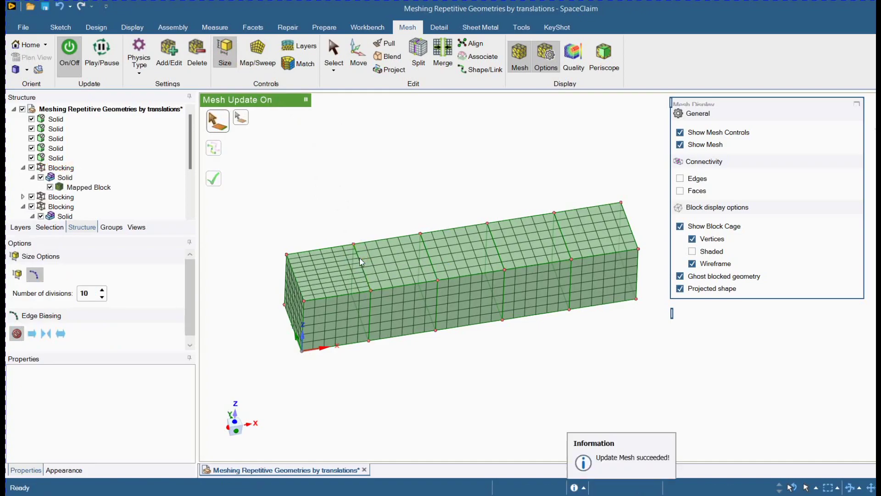
{"action": "scroll", "coordinate": [360, 262], "scroll_direction": "up", "scroll_amount": 5}
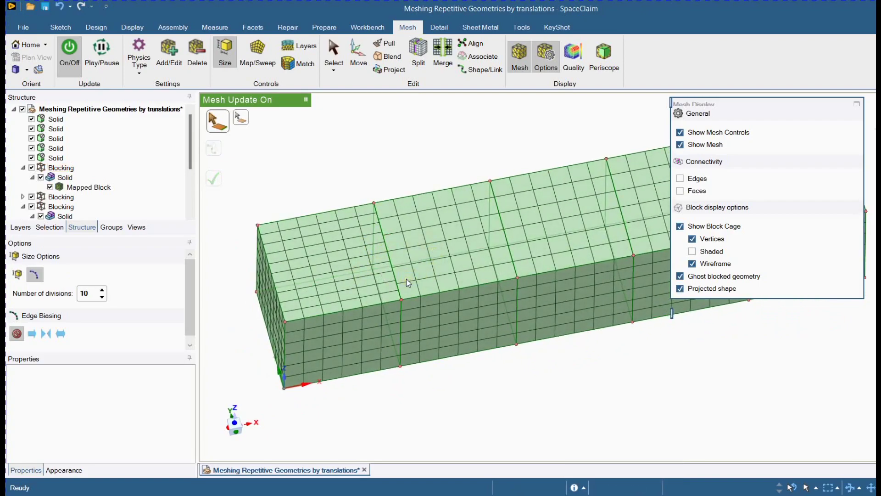
{"action": "scroll", "coordinate": [407, 279], "scroll_direction": "down", "scroll_amount": 2}
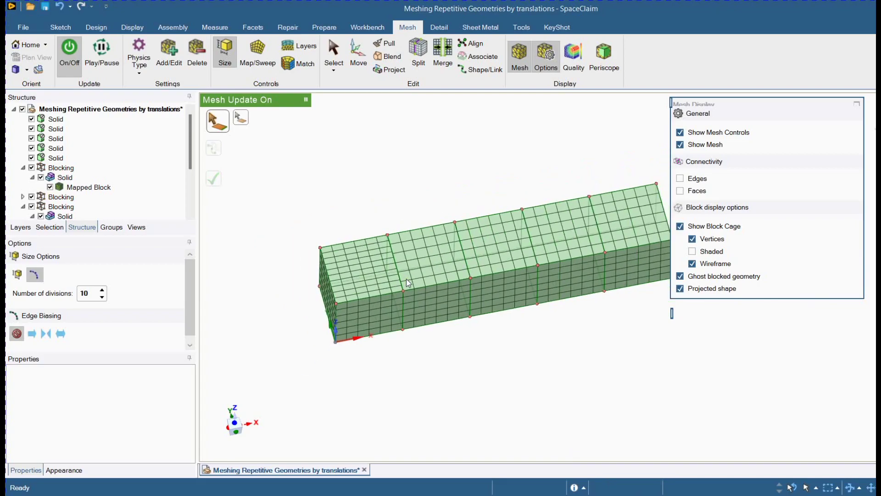
- Hide the meshes of the third, fourth and fifth Blocking nodes
{"action": "left_click", "coordinate": [22, 206]}
{"action": "left_click", "coordinate": [22, 197]}
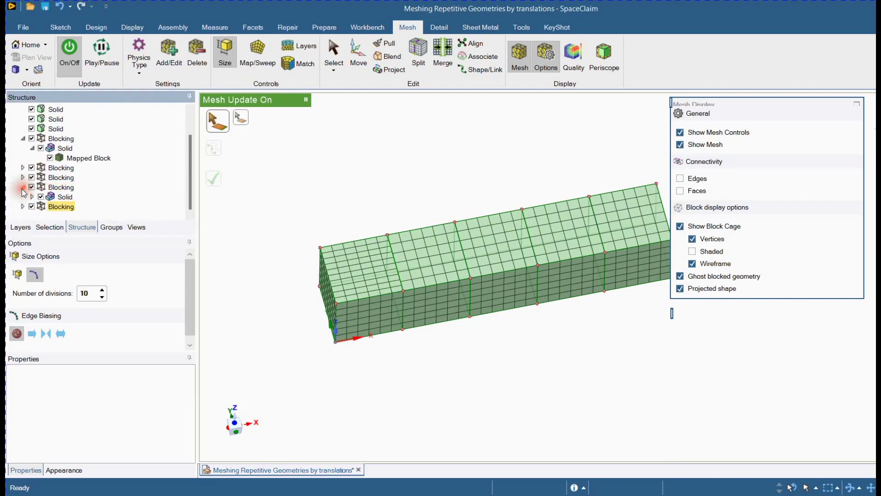
{"action": "left_click", "coordinate": [22, 192]}
{"action": "left_click", "coordinate": [32, 206]}
{"action": "left_click", "coordinate": [31, 197]}
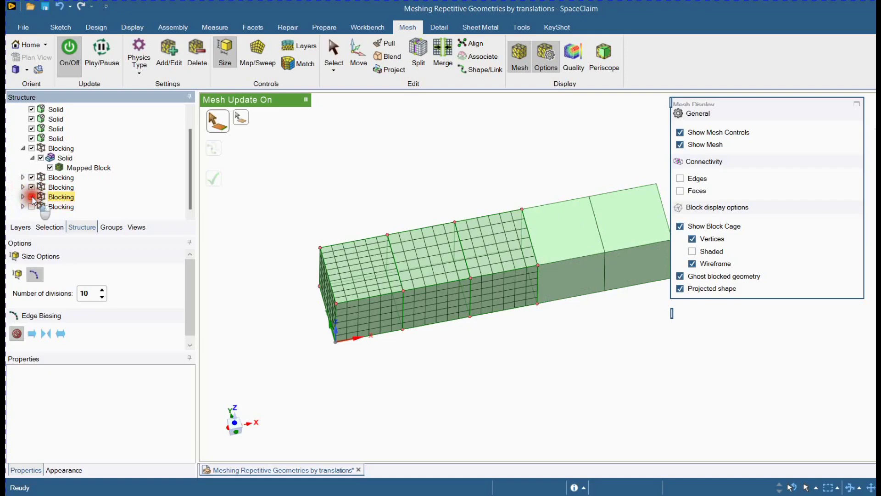
{"action": "left_click", "coordinate": [31, 187]}
{"action": "scroll", "coordinate": [46, 166], "scroll_direction": "up", "scroll_amount": 1}
- Hide all five Solid bodies and pan the two remaining meshed blocks into view
{"action": "left_click", "coordinate": [55, 119]}
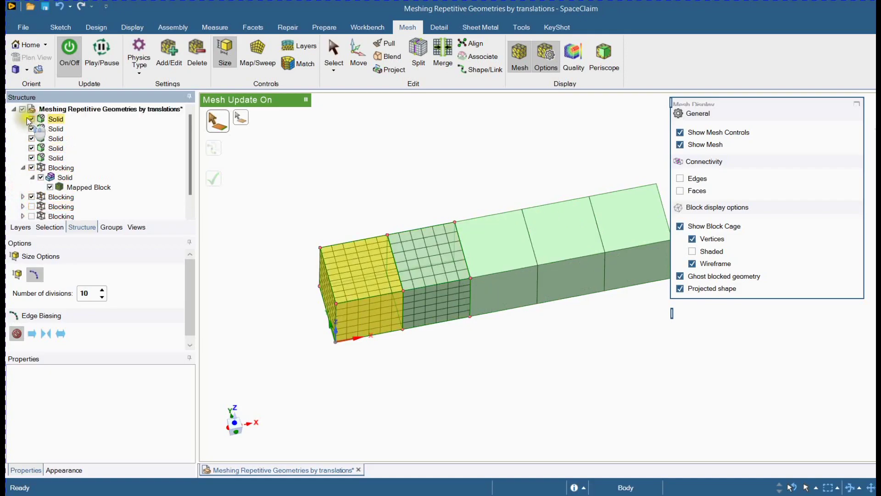
{"action": "left_click", "coordinate": [53, 158], "text": "shift"}
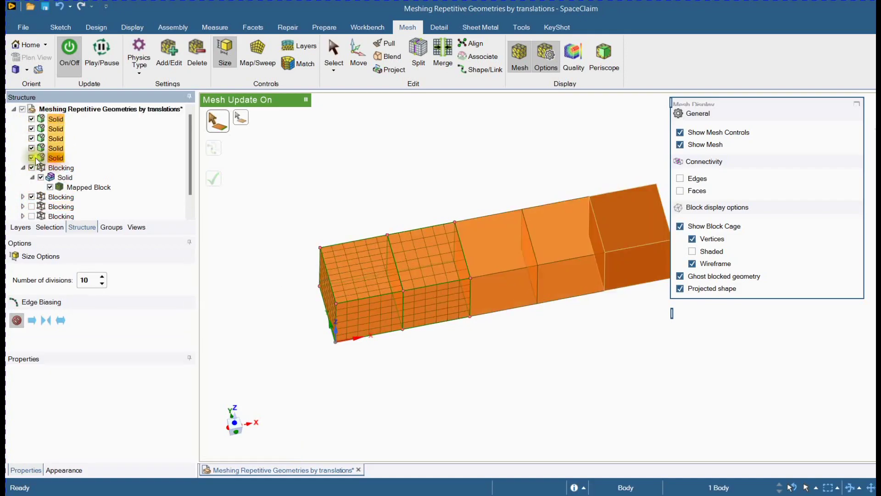
{"action": "left_click", "coordinate": [31, 158]}
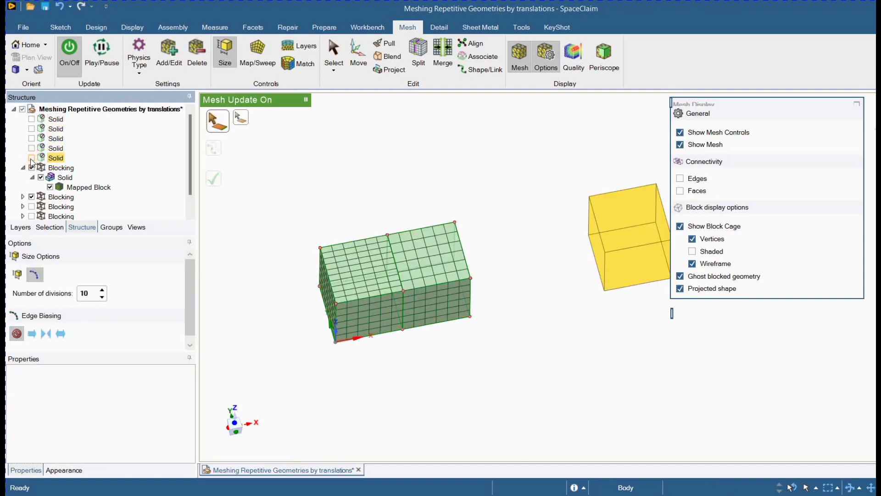
{"action": "left_click", "coordinate": [32, 158]}
{"action": "scroll", "coordinate": [125, 195], "scroll_direction": "down", "scroll_amount": 1}
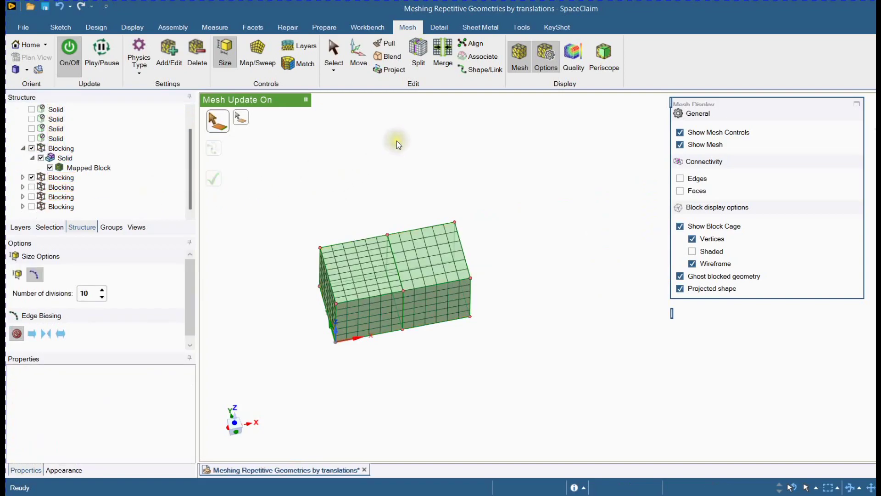
{"action": "middle_click_drag", "start_coordinate": [397, 140], "coordinate": [419, 132], "text": "shift"}
- Merge the left and right visible blocks into one Blocking, then orbit to check it
{"action": "left_click", "coordinate": [441, 59]}
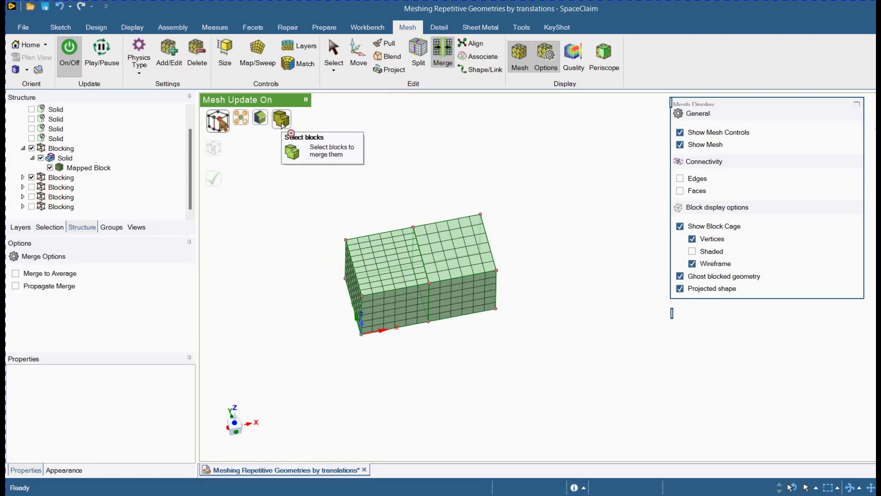
{"action": "left_click", "coordinate": [282, 120]}
{"action": "left_click", "coordinate": [409, 272]}
{"action": "left_click", "coordinate": [453, 268]}
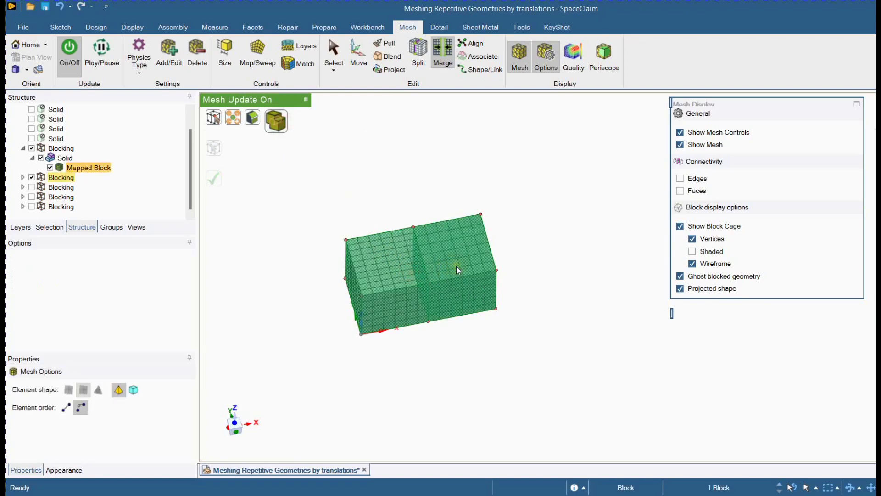
{"action": "left_click", "coordinate": [457, 266]}
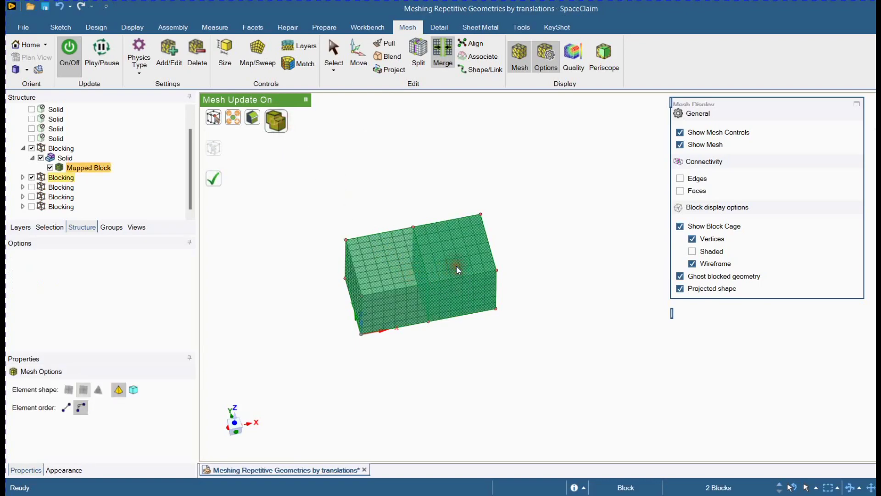
{"action": "left_click", "coordinate": [216, 180]}
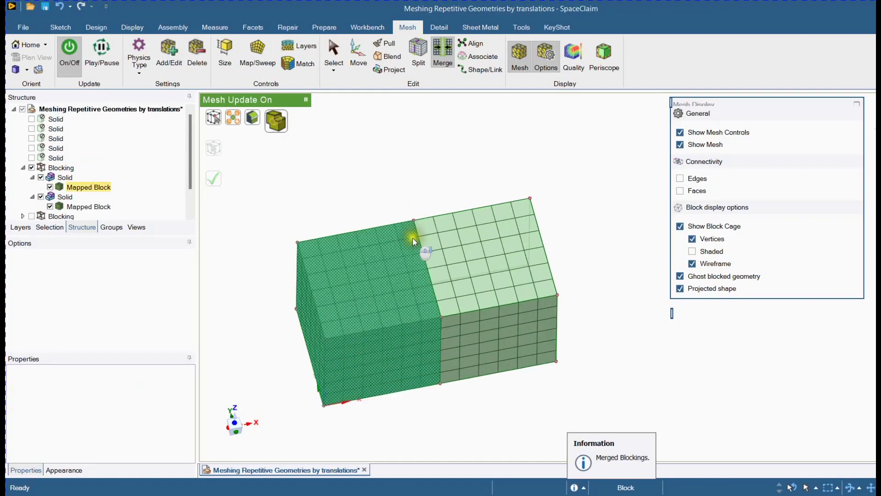
{"action": "mouse_move", "coordinate": [413, 238]}
{"action": "middle_mouse_down"}
{"action": "mouse_move", "coordinate": [370, 187]}
{"action": "mouse_move", "coordinate": [408, 132]}
{"action": "mouse_move", "coordinate": [384, 198]}
{"action": "middle_mouse_up"}
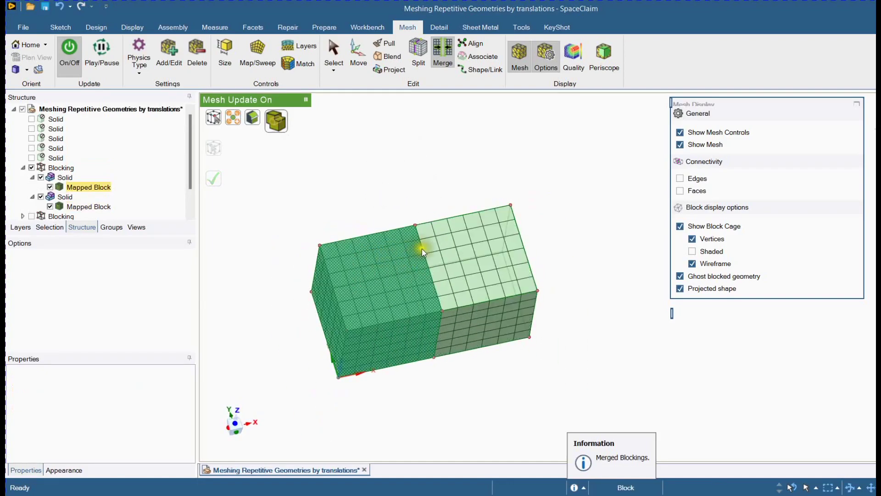
{"action": "middle_click_drag", "start_coordinate": [393, 146], "coordinate": [339, 140]}
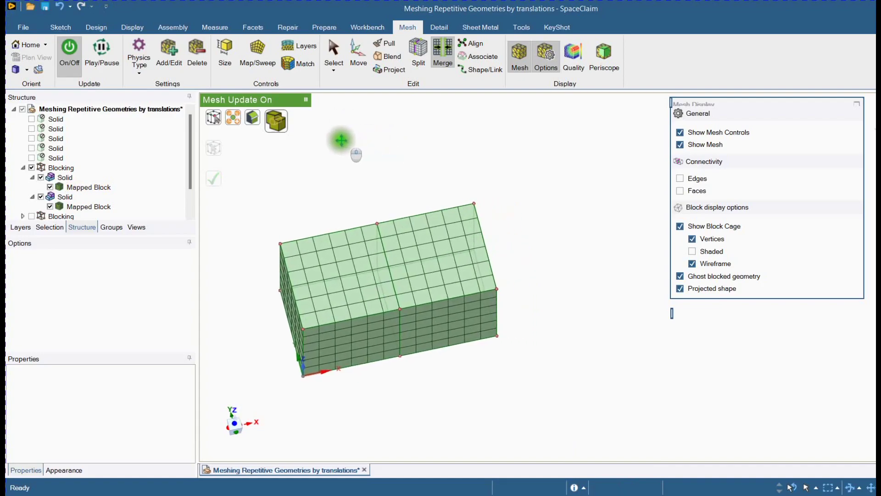
- Set one block edge to 8 divisions and the block's left edge to 6 divisions
{"action": "left_click", "coordinate": [234, 60]}
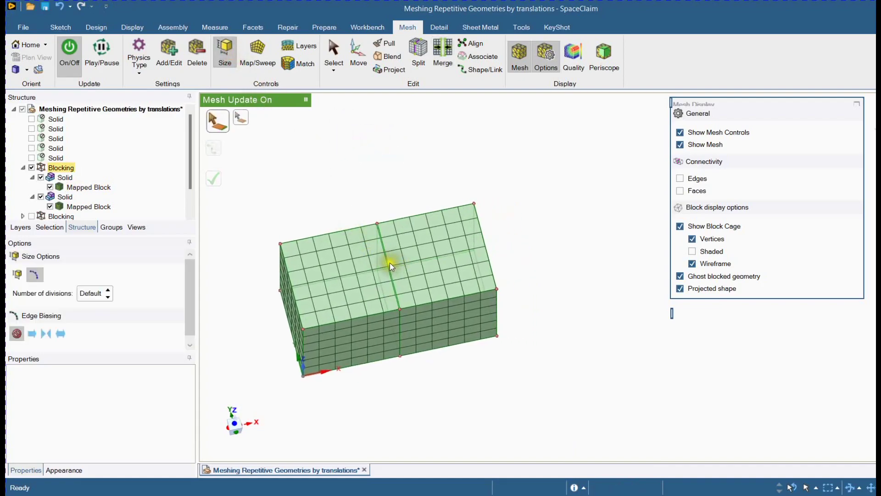
{"action": "left_click", "coordinate": [389, 265]}
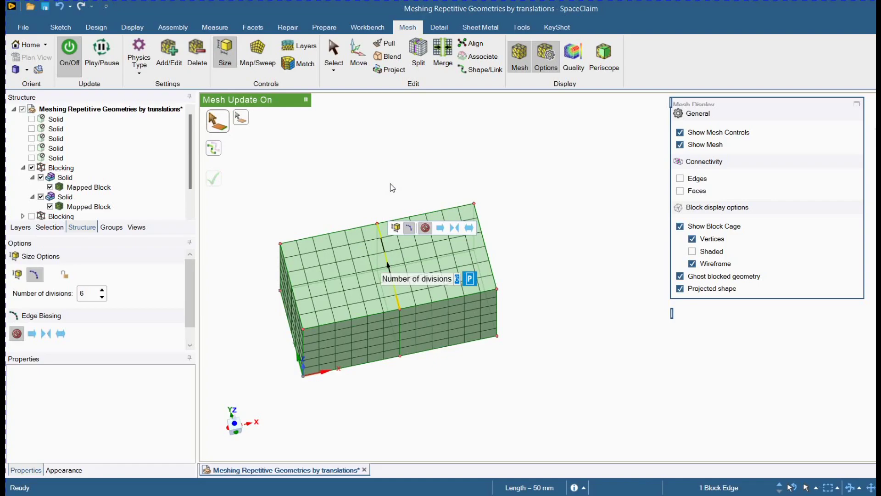
{"action": "type", "text": "8"}
{"action": "key", "text": "Return"}
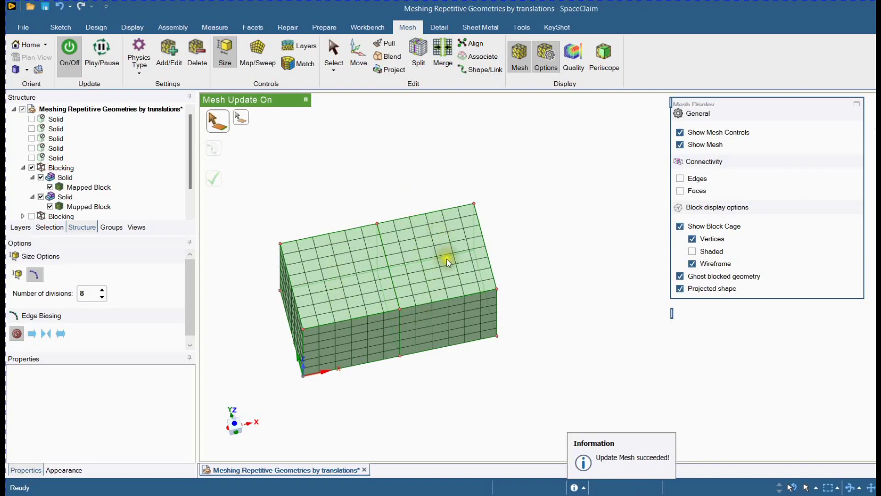
{"action": "left_click", "coordinate": [292, 280]}
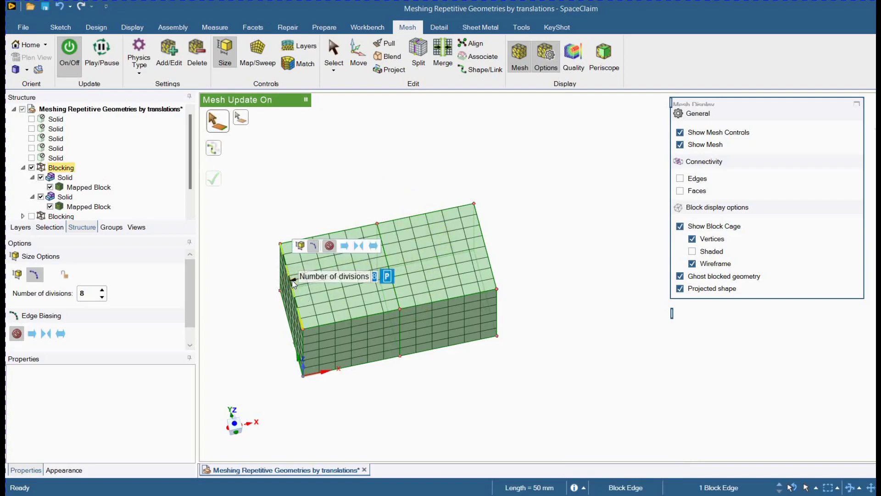
{"action": "type", "text": "6"}
{"action": "key", "text": "Return"}
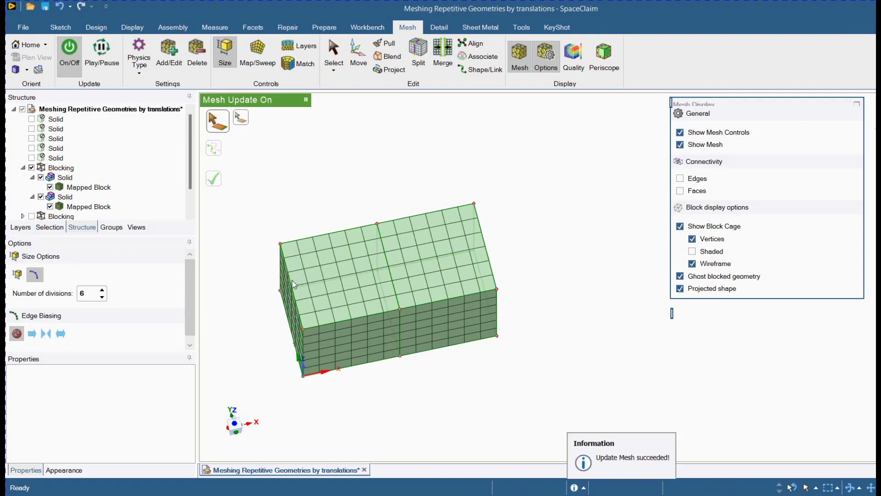
{"action": "mouse_move", "coordinate": [323, 310]}
{"action": "middle_mouse_down"}
{"action": "mouse_move", "coordinate": [403, 360]}
{"action": "mouse_move", "coordinate": [449, 309]}
{"action": "mouse_move", "coordinate": [405, 357]}
{"action": "mouse_move", "coordinate": [416, 366]}
{"action": "mouse_move", "coordinate": [414, 357]}
{"action": "middle_mouse_up"}
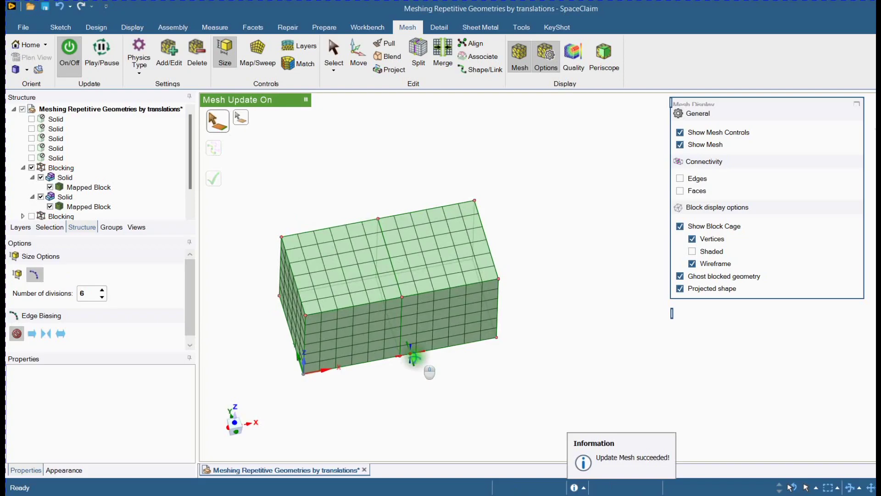
- Make the remaining blockings visible so all five blocks show as one long beam
{"action": "scroll", "coordinate": [173, 196], "scroll_direction": "down", "scroll_amount": 1}
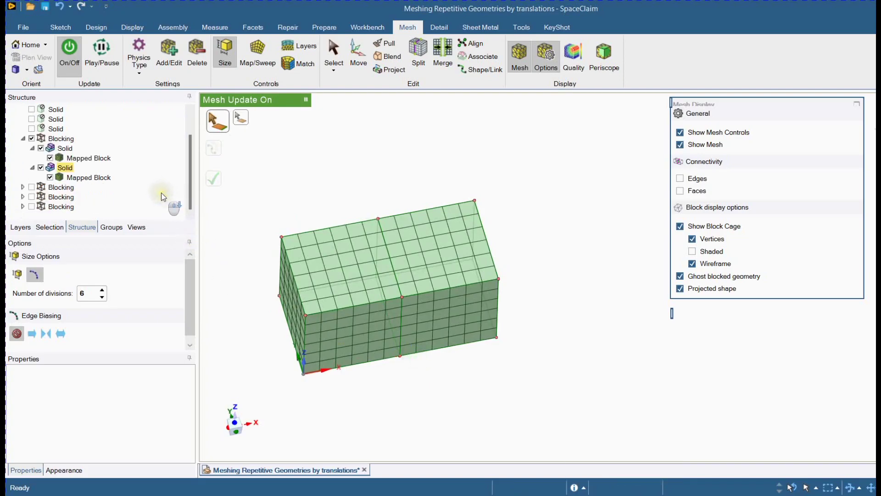
{"action": "left_click", "coordinate": [31, 187]}
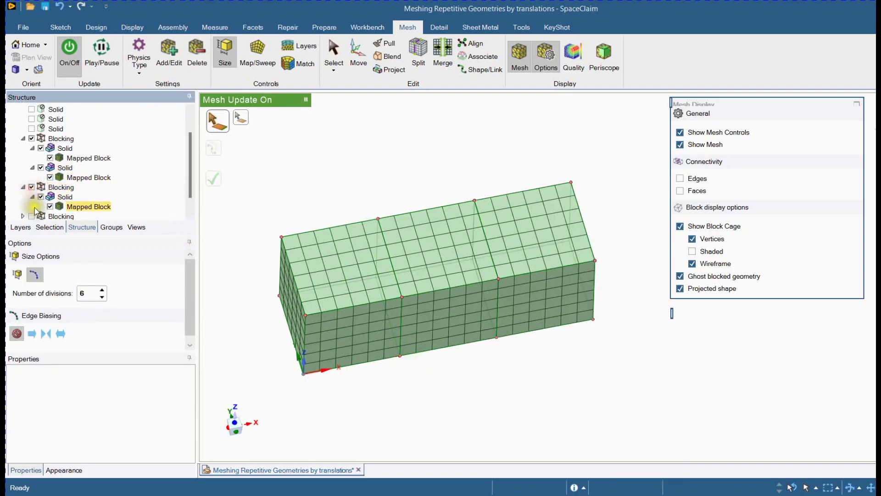
{"action": "left_click", "coordinate": [31, 216]}
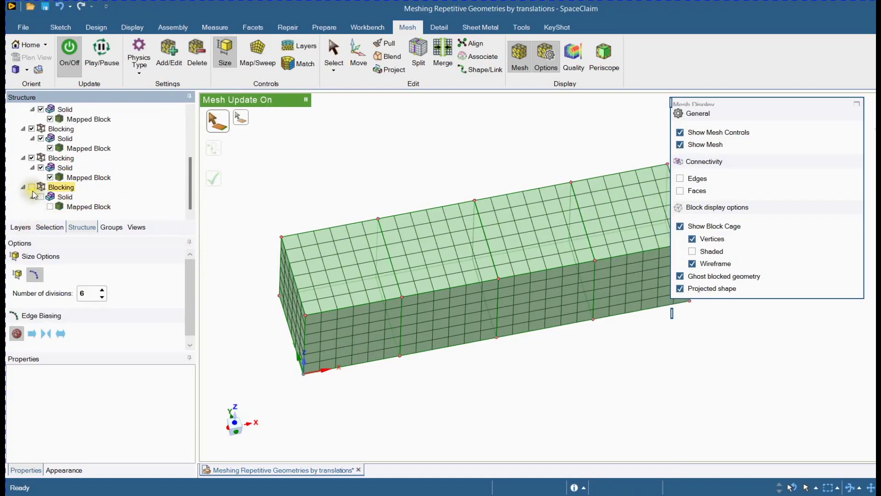
{"action": "left_click", "coordinate": [31, 187]}
{"action": "scroll", "coordinate": [440, 251], "scroll_direction": "down", "scroll_amount": 2}
{"action": "scroll", "coordinate": [439, 250], "scroll_direction": "up", "scroll_amount": 2}
{"action": "middle_click_drag", "start_coordinate": [514, 198], "coordinate": [434, 160], "text": "shift"}
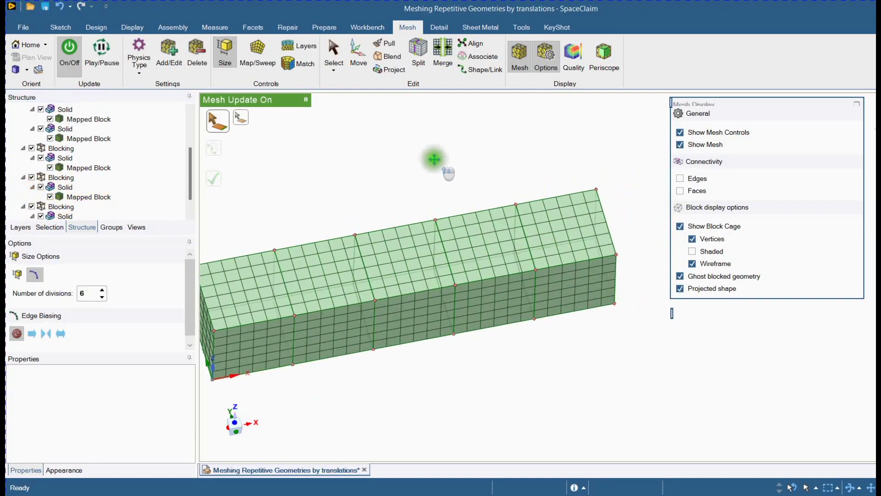
{"action": "scroll", "coordinate": [434, 159], "scroll_direction": "down", "scroll_amount": 3}
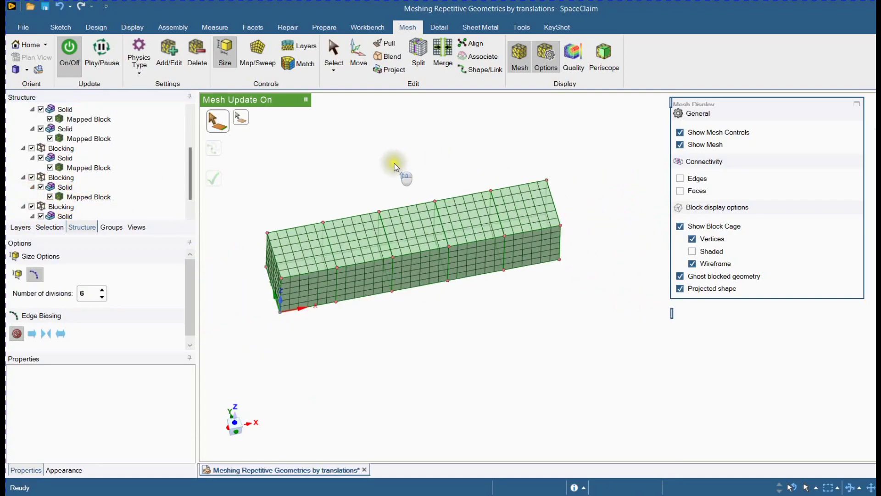
- Merge all five blocks into a single blocking
{"action": "left_click", "coordinate": [452, 75]}
{"action": "left_click", "coordinate": [287, 120]}
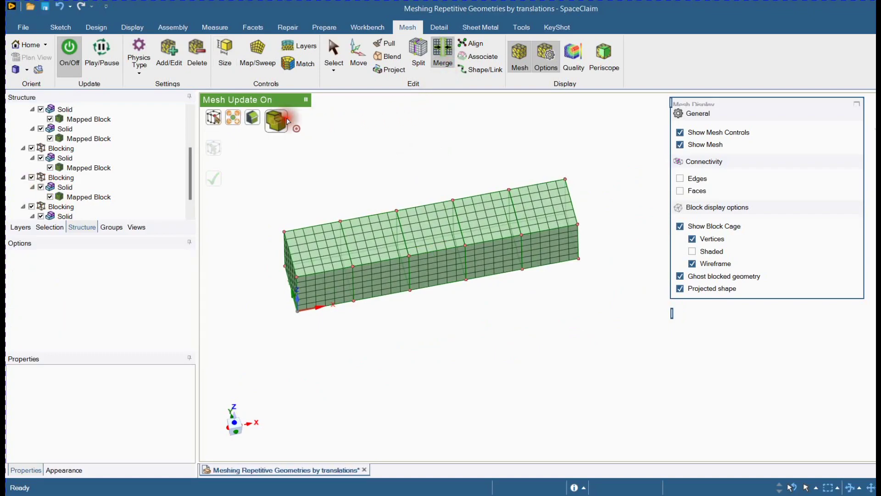
{"action": "left_click_drag", "start_coordinate": [260, 155], "coordinate": [632, 365]}
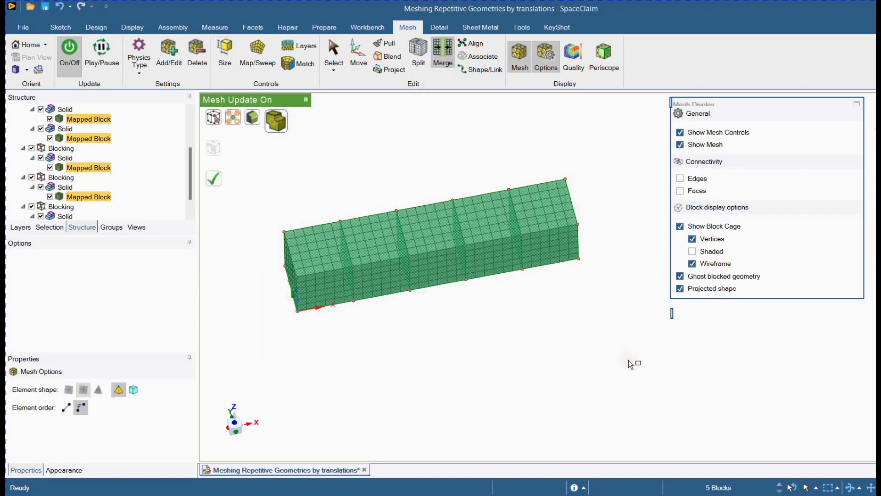
{"action": "left_click", "coordinate": [216, 181]}
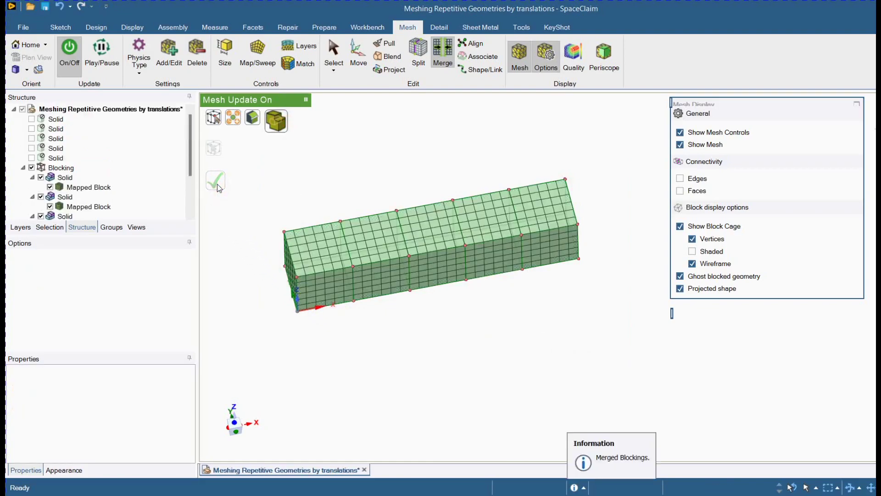
- Give both 50 mm end edges of the beam 10 divisions each
{"action": "scroll", "coordinate": [271, 205], "scroll_direction": "up", "scroll_amount": 1}
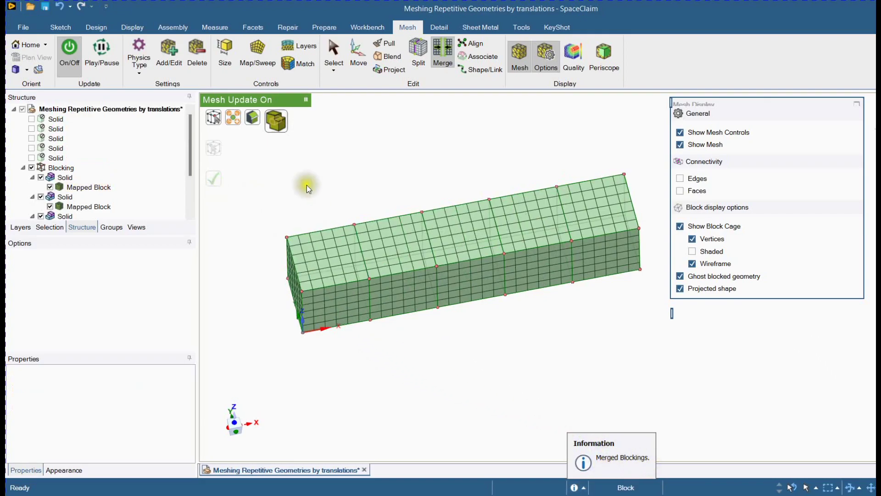
{"action": "left_click", "coordinate": [225, 52]}
{"action": "mouse_move", "coordinate": [294, 248]}
{"action": "middle_mouse_down"}
{"action": "mouse_move", "coordinate": [338, 181]}
{"action": "mouse_move", "coordinate": [324, 232]}
{"action": "mouse_move", "coordinate": [305, 250]}
{"action": "middle_mouse_up"}
{"action": "left_click", "coordinate": [302, 255]}
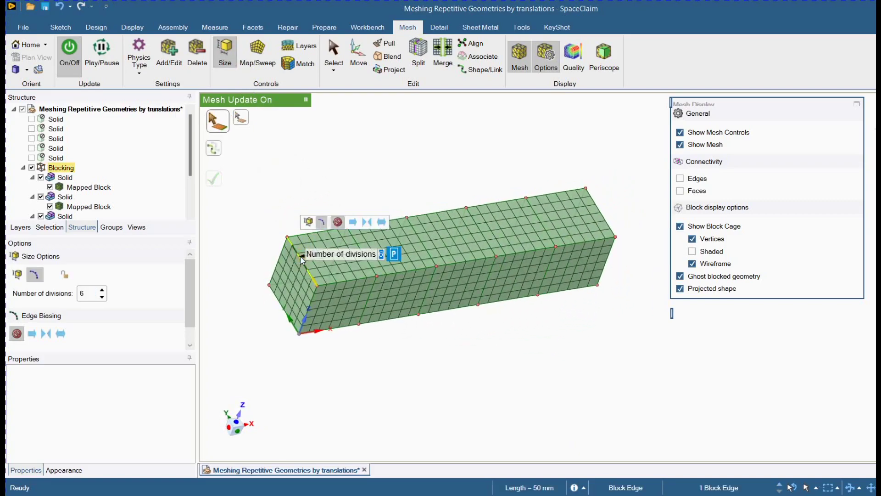
{"action": "type", "text": "10"}
{"action": "key", "text": "Return"}
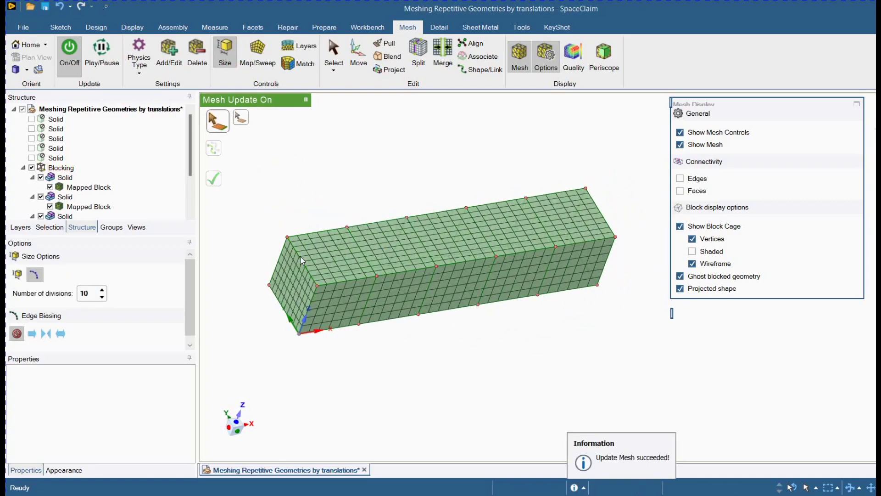
{"action": "left_click", "coordinate": [313, 300]}
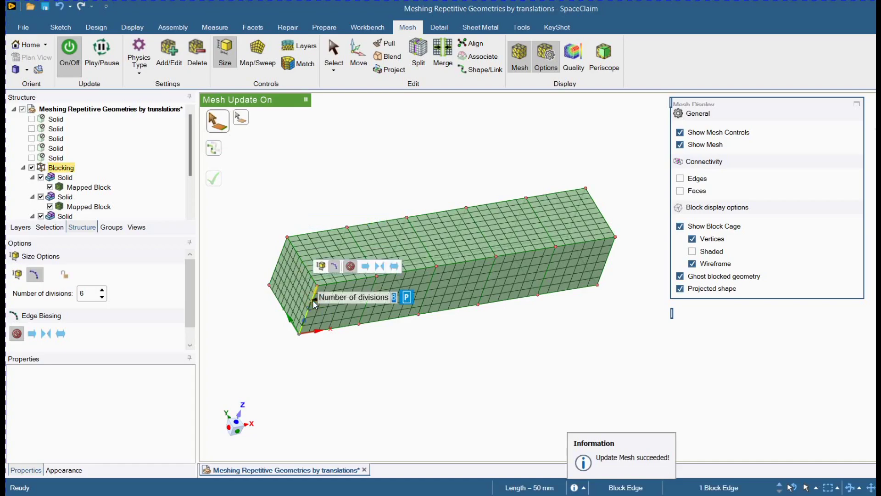
{"action": "type", "text": "10"}
{"action": "key", "text": "Return"}
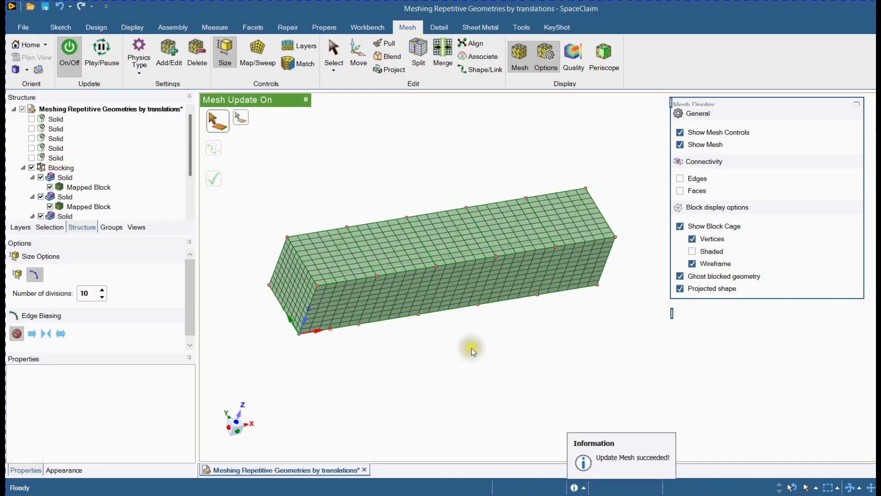
- Give the five bottom edges along the beam 10 divisions
{"action": "middle_click_drag", "start_coordinate": [472, 347], "coordinate": [439, 338]}
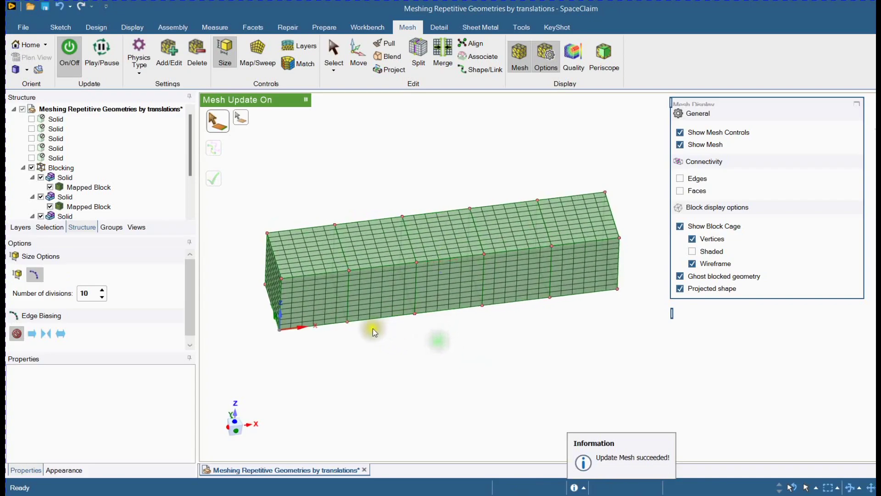
{"action": "left_click", "coordinate": [351, 328]}
{"action": "left_click", "coordinate": [438, 313], "text": "ctrl"}
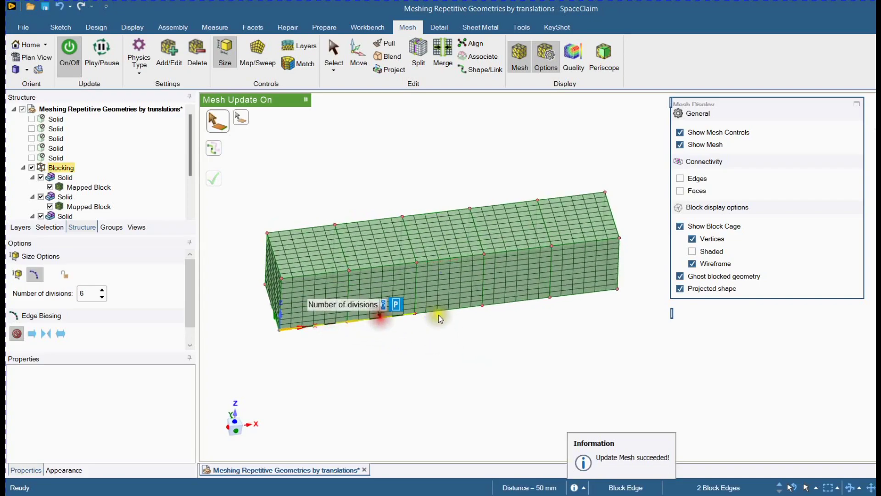
{"action": "left_click", "coordinate": [510, 304], "text": "ctrl"}
{"action": "left_click", "coordinate": [510, 307], "text": "ctrl"}
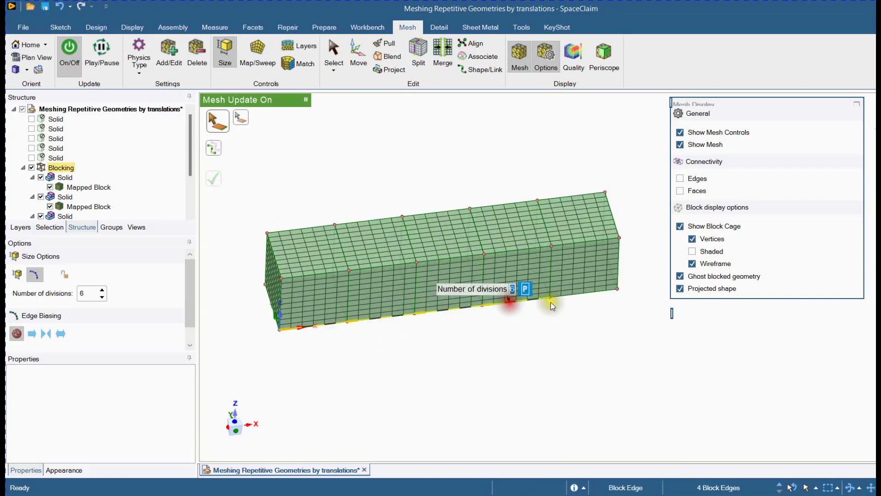
{"action": "left_click", "coordinate": [584, 293], "text": "ctrl"}
{"action": "type", "text": "10"}
{"action": "key", "text": "Return"}
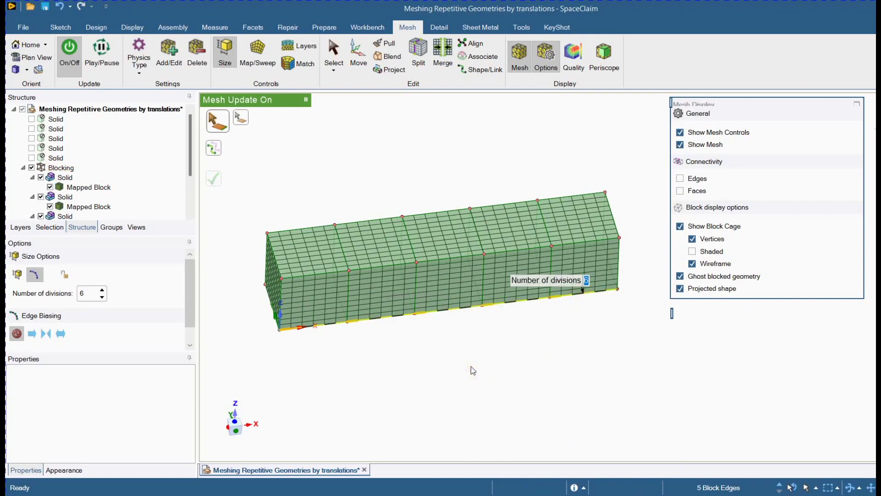
{"action": "mouse_move", "coordinate": [471, 366]}
{"action": "middle_mouse_down"}
{"action": "mouse_move", "coordinate": [520, 400]}
{"action": "mouse_move", "coordinate": [471, 409]}
{"action": "mouse_move", "coordinate": [360, 358]}
{"action": "mouse_move", "coordinate": [391, 316]}
{"action": "mouse_move", "coordinate": [449, 360]}
{"action": "mouse_move", "coordinate": [407, 423]}
{"action": "mouse_move", "coordinate": [528, 295]}
{"action": "mouse_move", "coordinate": [539, 331]}
{"action": "mouse_move", "coordinate": [467, 354]}
{"action": "middle_mouse_up"}
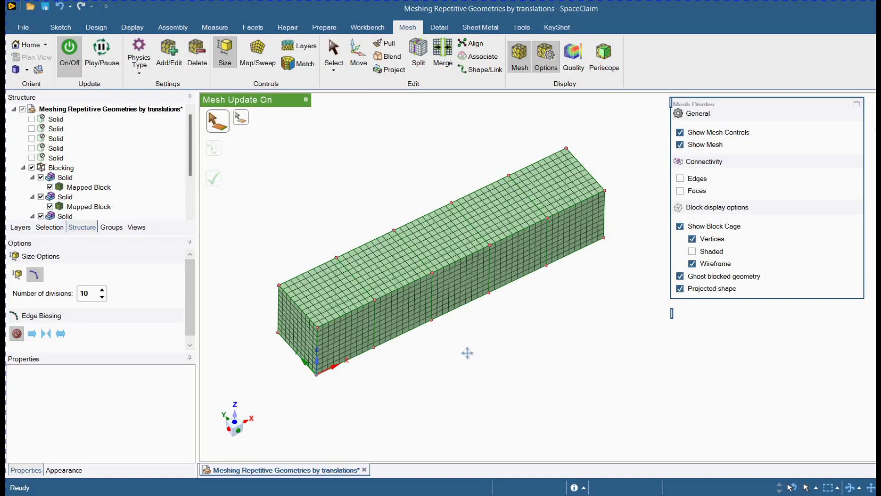
- Show mesh quality, checking Aspect Ratio, Skewness, then Jacobian Ratio (Gauss Points) at 1
{"action": "left_click", "coordinate": [574, 56]}
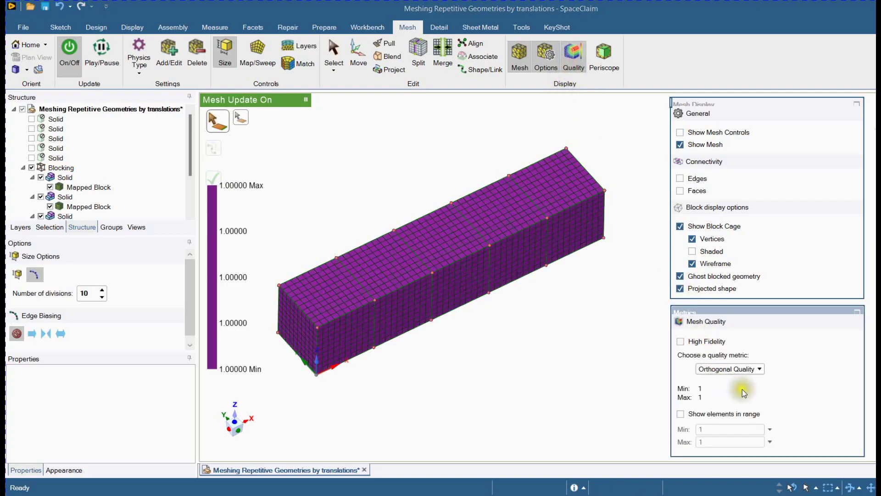
{"action": "left_click", "coordinate": [749, 369]}
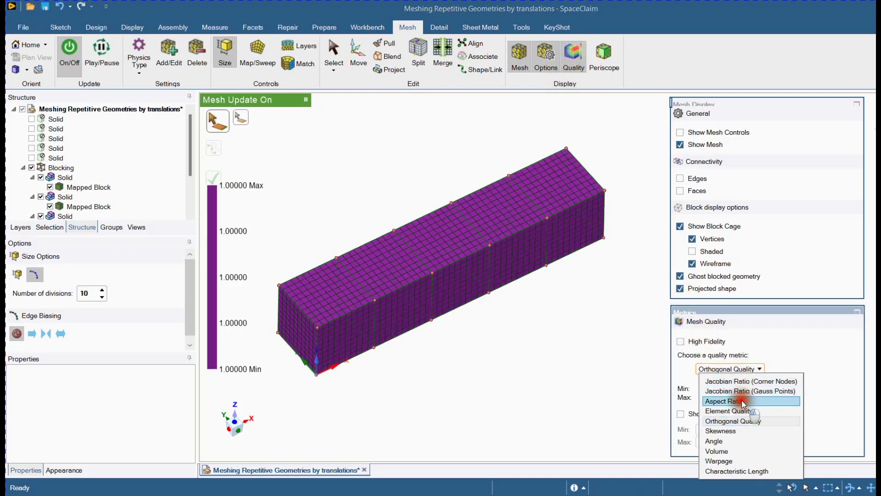
{"action": "left_click", "coordinate": [724, 401]}
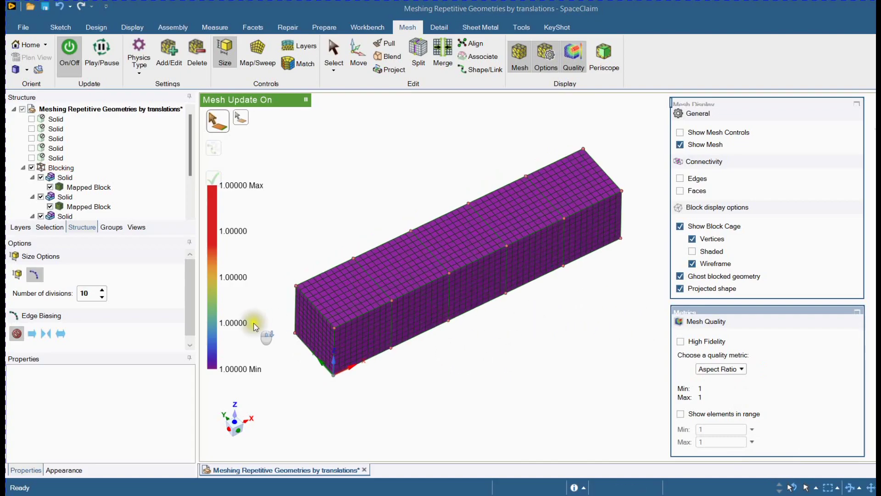
{"action": "left_click", "coordinate": [723, 369]}
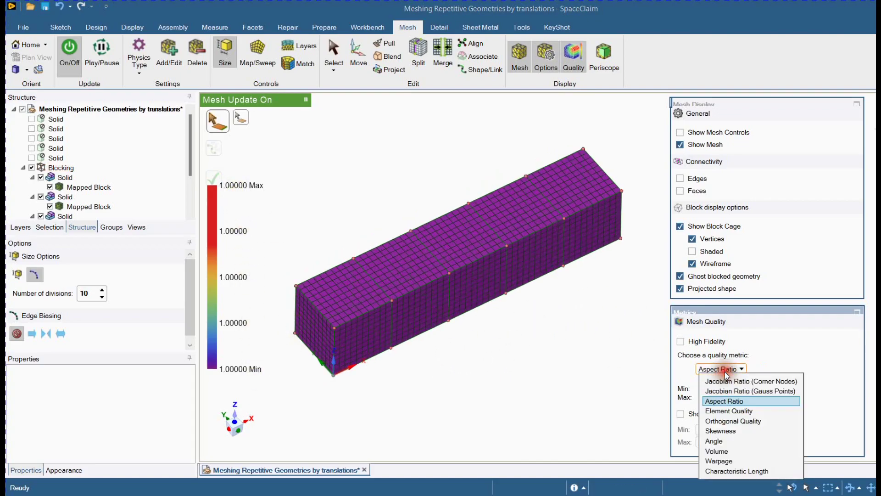
{"action": "left_click", "coordinate": [732, 433]}
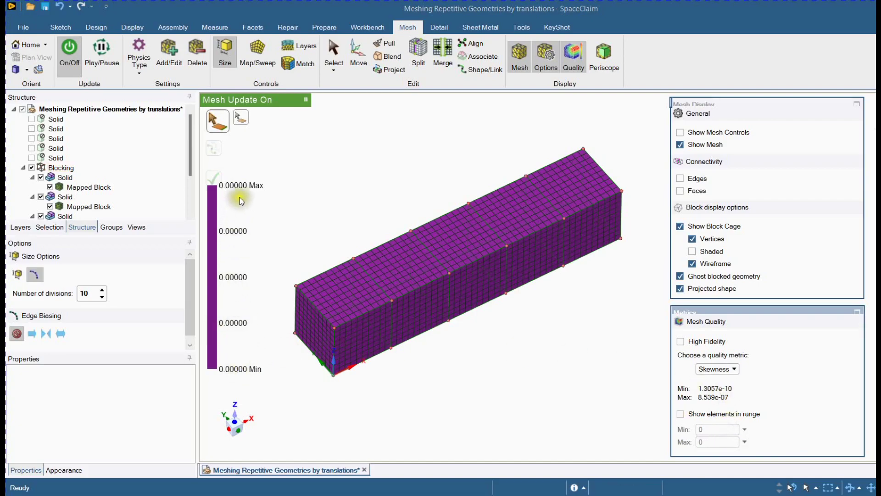
{"action": "left_click", "coordinate": [724, 369]}
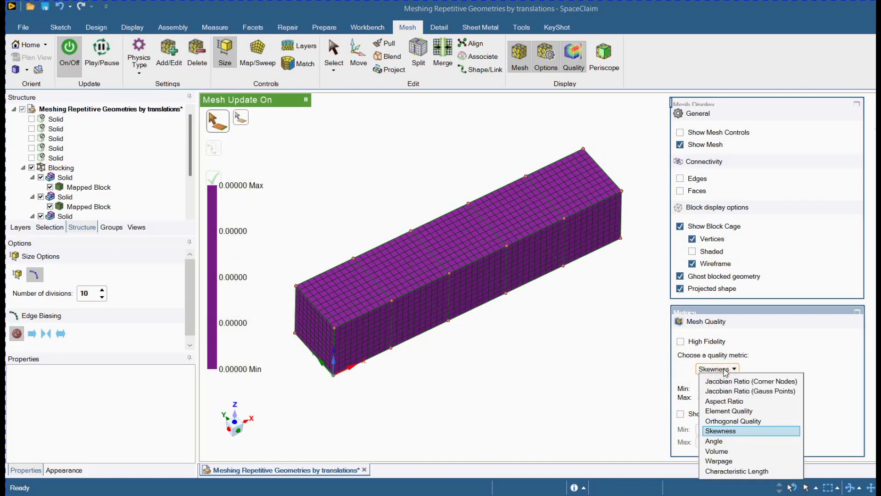
{"action": "left_click", "coordinate": [735, 390]}
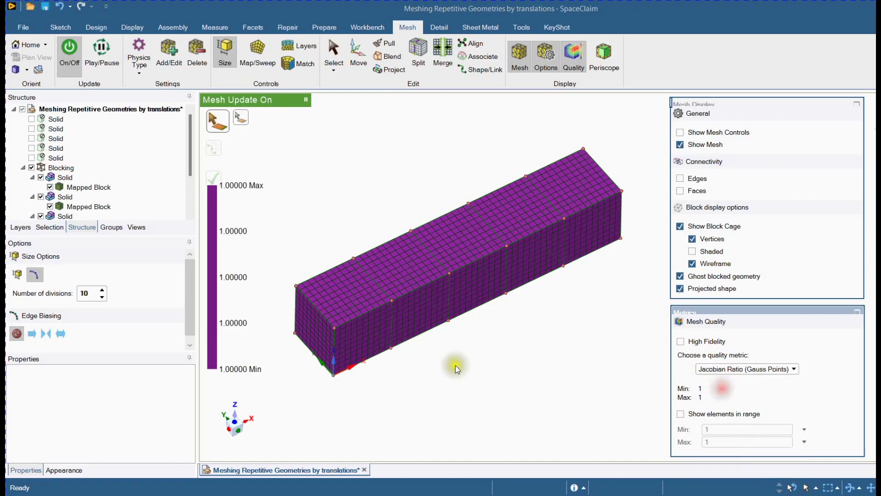
{"action": "left_click", "coordinate": [344, 169]}
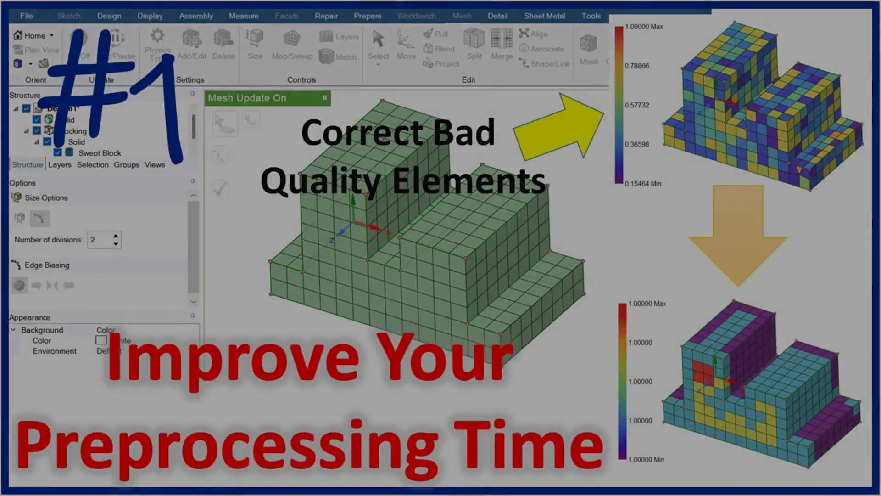